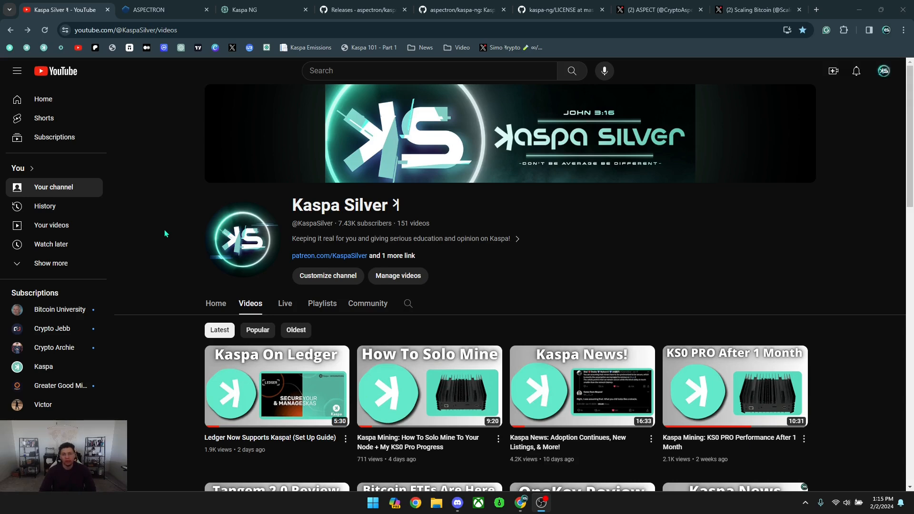
Switch to the ASPECTRON tab showing the Kaspa Next Generation project page.
{"action": "left_click", "coordinate": [153, 9]}
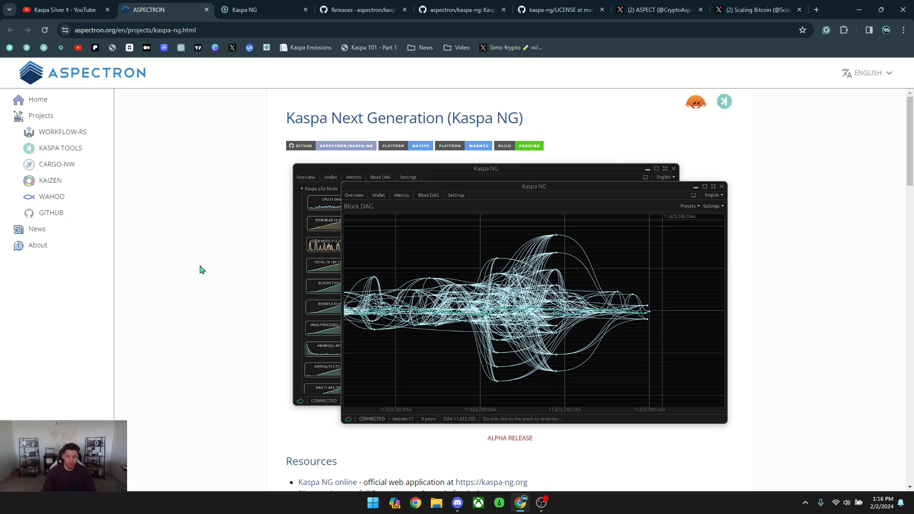
Scroll to Resources, view the kaspa-ng.org web dashboard tab, then return to the Aspectron page.
{"action": "scroll", "coordinate": [251, 253], "scroll_direction": "down", "scroll_amount": 3}
{"action": "scroll", "coordinate": [251, 252], "scroll_direction": "down", "scroll_amount": 2}
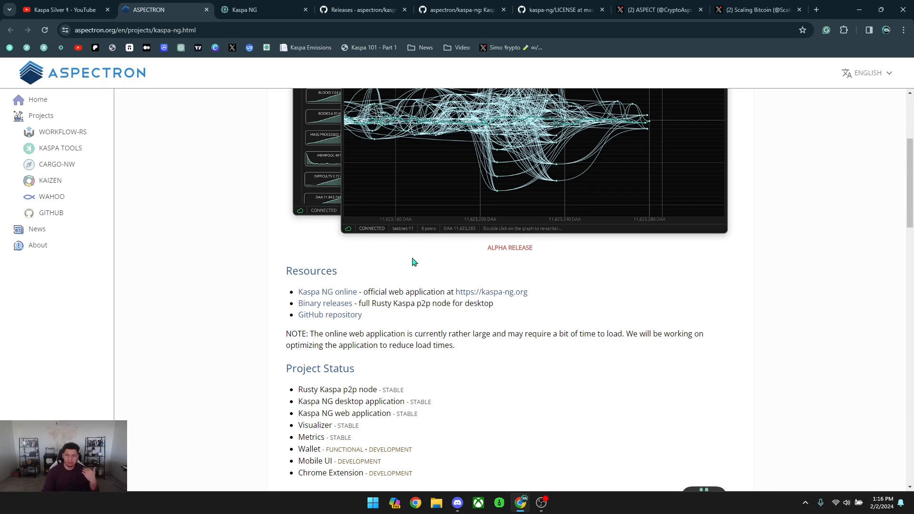
{"action": "left_click", "coordinate": [238, 9]}
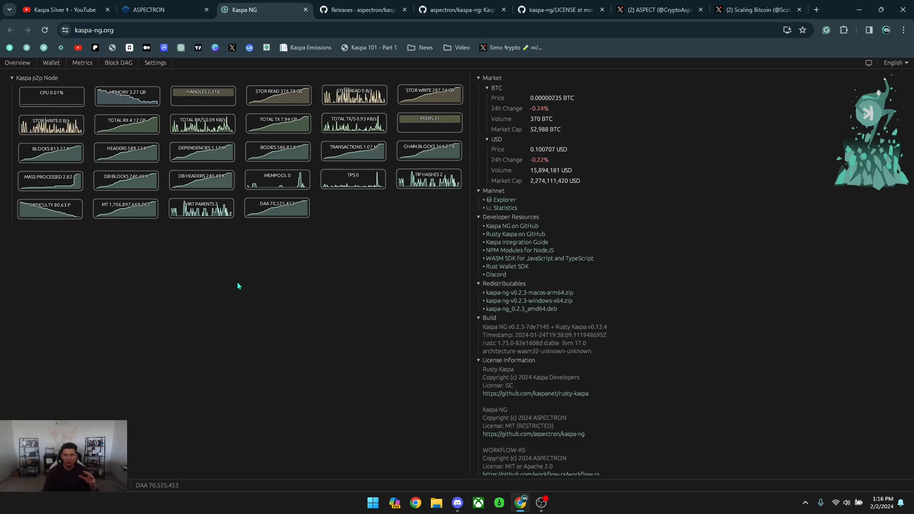
{"action": "left_click", "coordinate": [162, 9]}
{"action": "scroll", "coordinate": [249, 273], "scroll_direction": "down", "scroll_amount": 1}
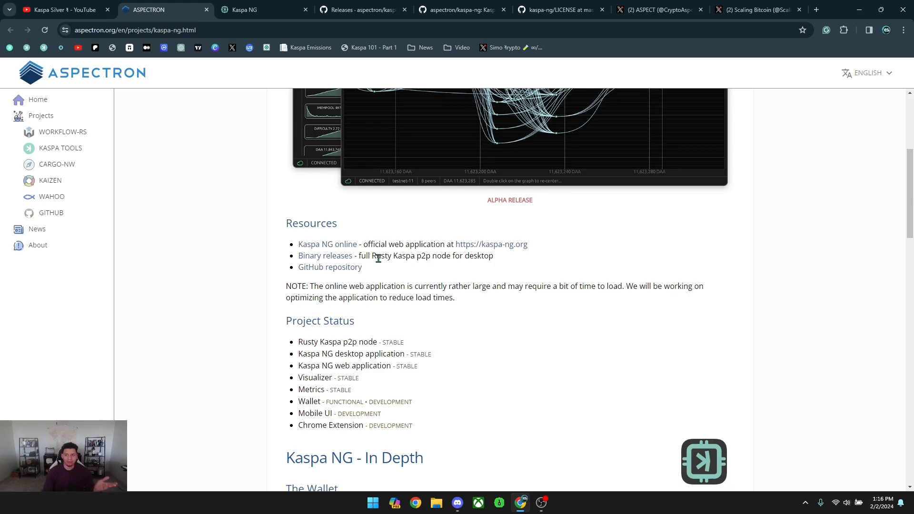
Download kaspa-ng-v0.2.3-windows-x64.zip from the GitHub releases page and confirm it finished.
{"action": "left_click", "coordinate": [371, 11]}
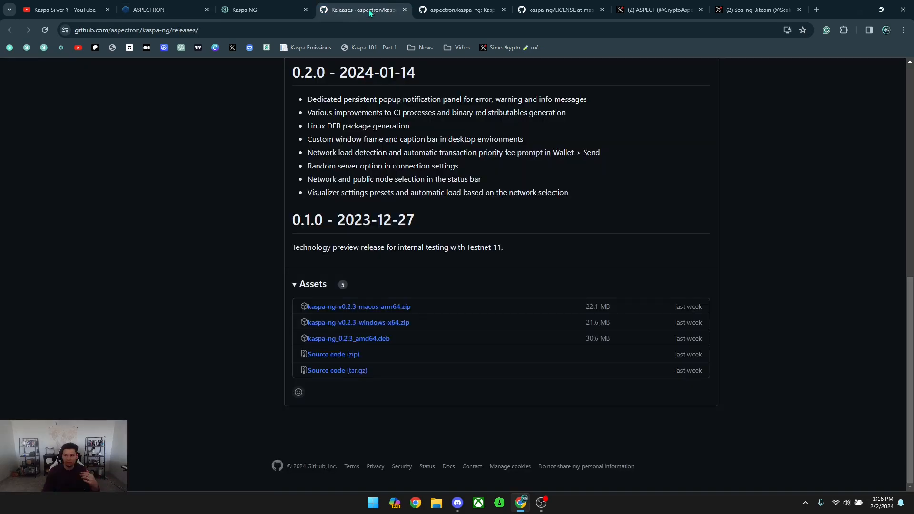
{"action": "left_click", "coordinate": [357, 328]}
{"action": "left_click", "coordinate": [852, 29]}
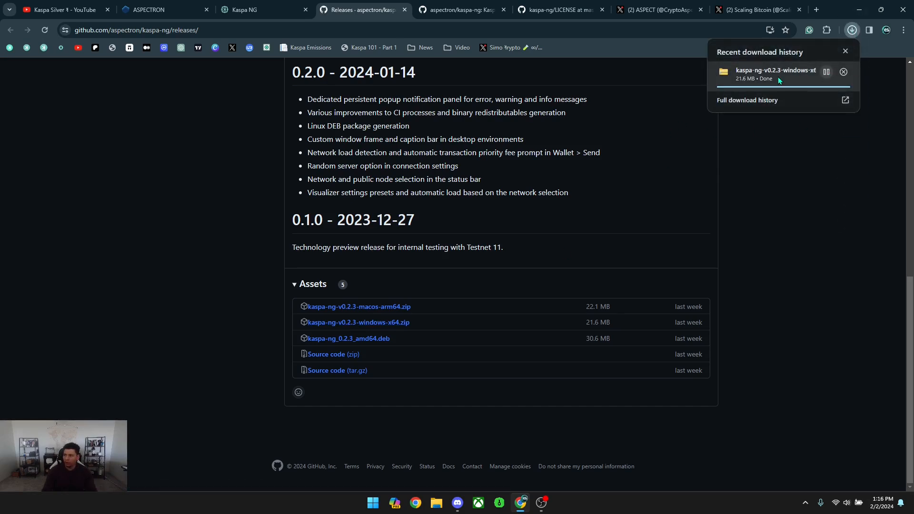
{"action": "left_click", "coordinate": [779, 194]}
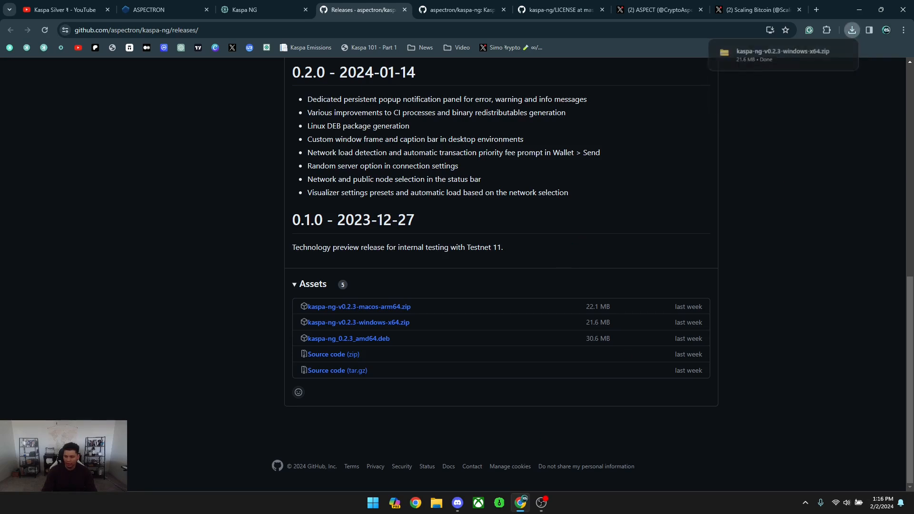
Open the Downloads folder in File Explorer and select the downloaded kaspa-ng zip.
{"action": "left_click", "coordinate": [443, 505]}
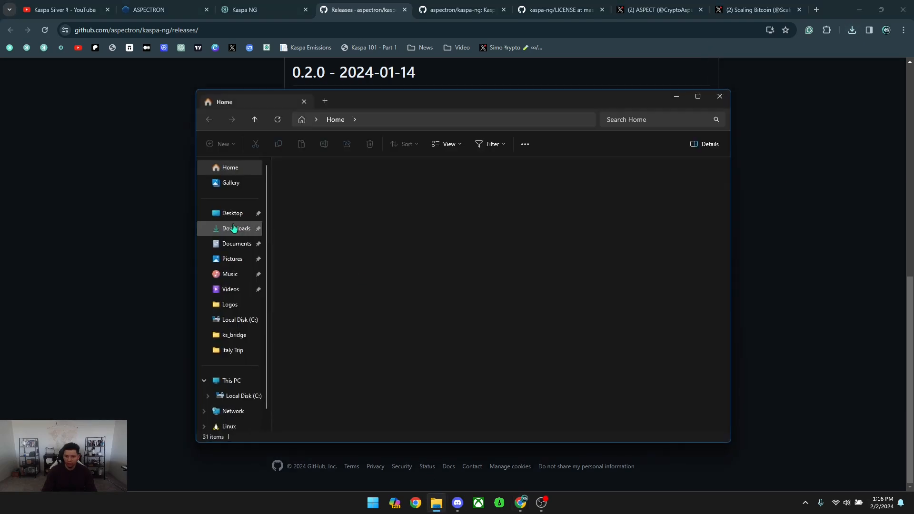
{"action": "left_click", "coordinate": [230, 229]}
{"action": "left_click", "coordinate": [296, 193]}
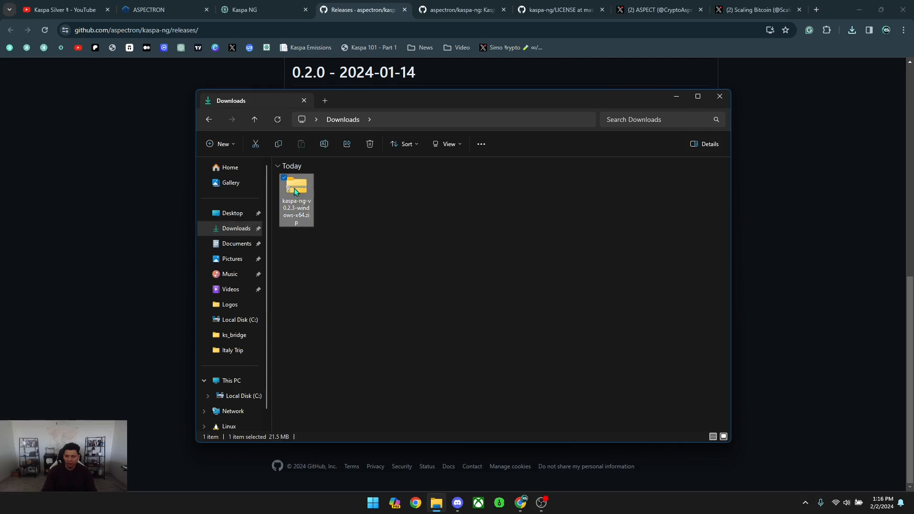
Create a new folder named KNG in Downloads.
{"action": "right_click", "coordinate": [339, 194]}
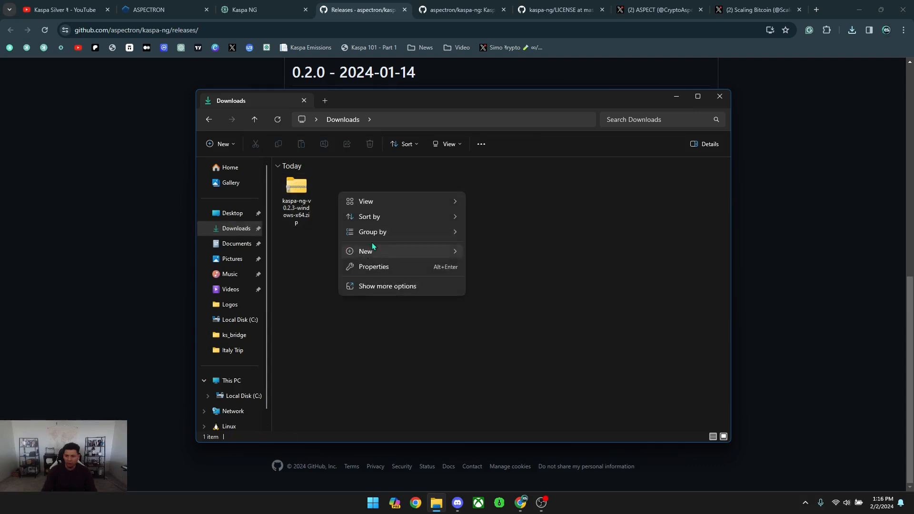
{"action": "mouse_move", "coordinate": [374, 253]}
{"action": "left_click", "coordinate": [501, 253]}
{"action": "type", "text": "KNG"}
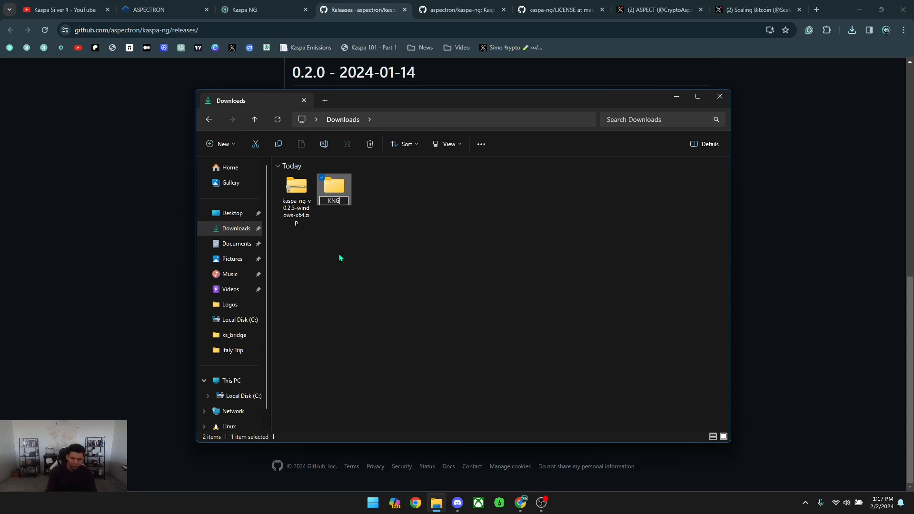
{"action": "key", "text": "Return"}
Extract the kaspa-ng zip into the KNG folder.
{"action": "right_click", "coordinate": [290, 183]}
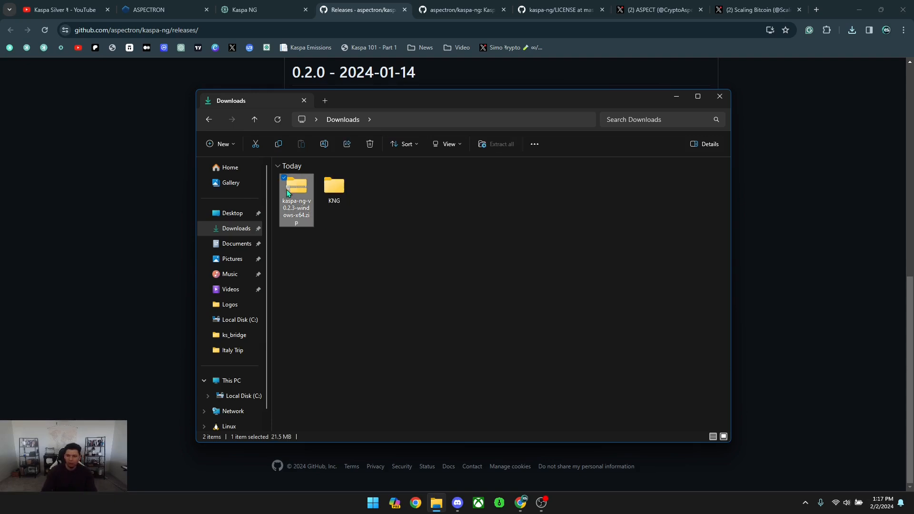
{"action": "left_click", "coordinate": [326, 285]}
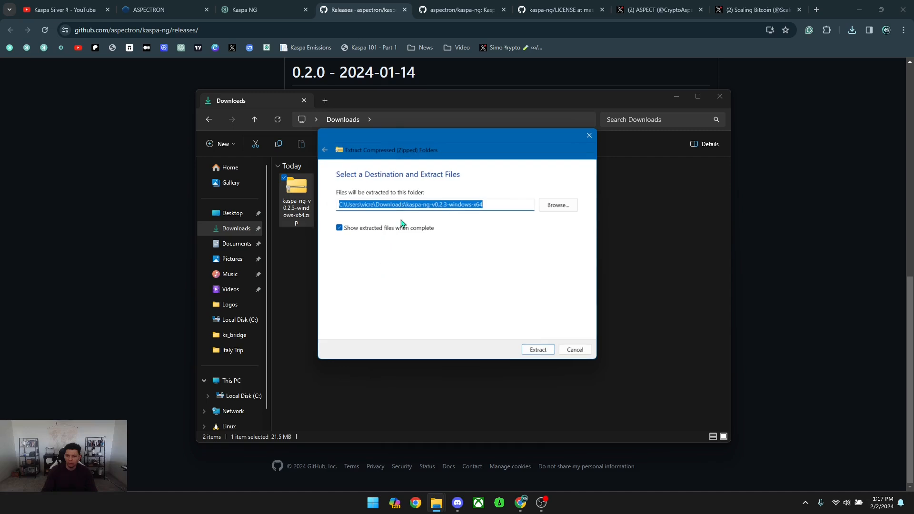
{"action": "left_click", "coordinate": [554, 208]}
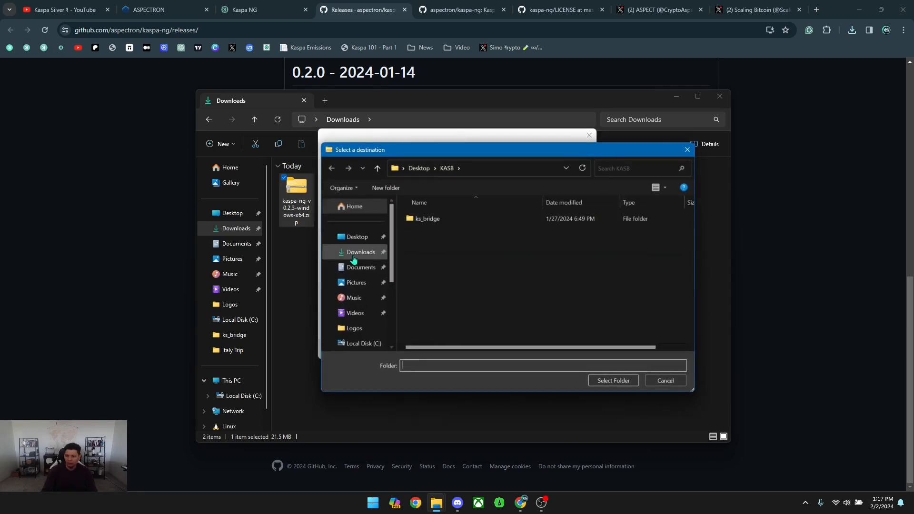
{"action": "double_click", "coordinate": [443, 230]}
{"action": "left_click", "coordinate": [613, 381]}
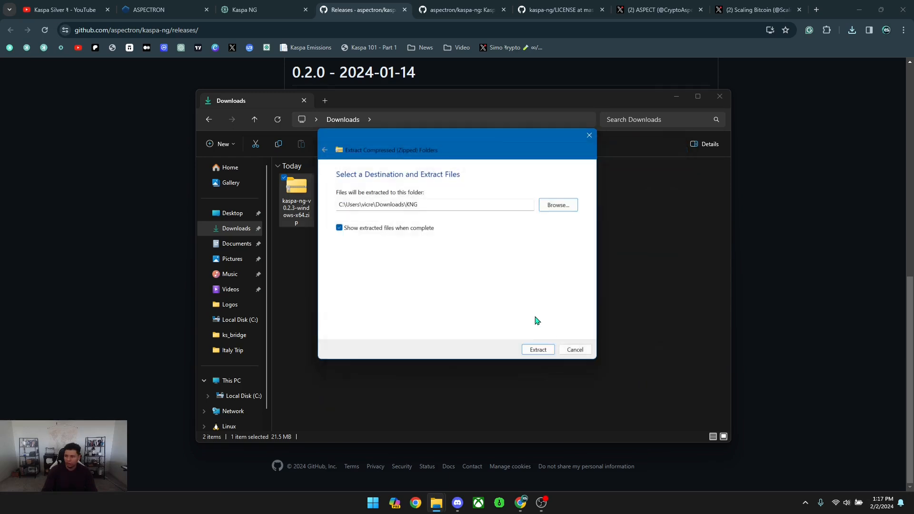
{"action": "left_click", "coordinate": [545, 349]}
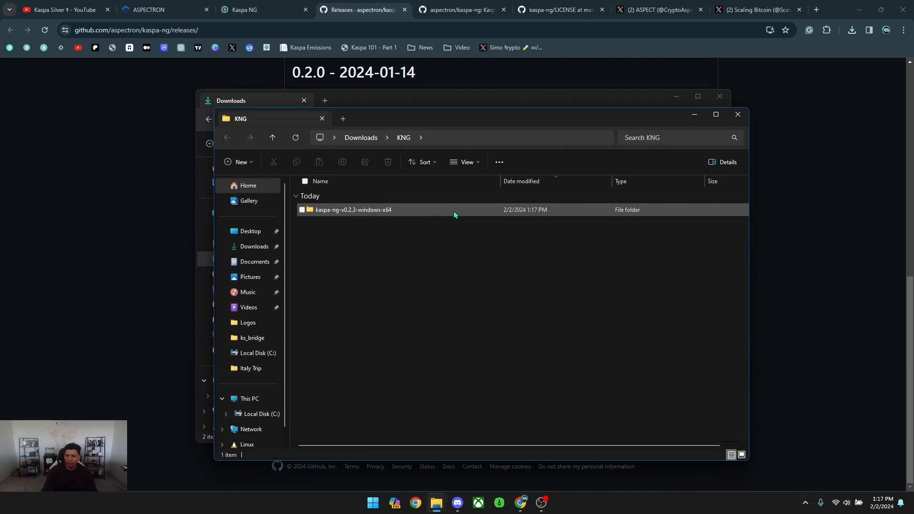
Launch kaspa-ng.exe from the extracted folder, running it despite the SmartScreen warning.
{"action": "double_click", "coordinate": [332, 213]}
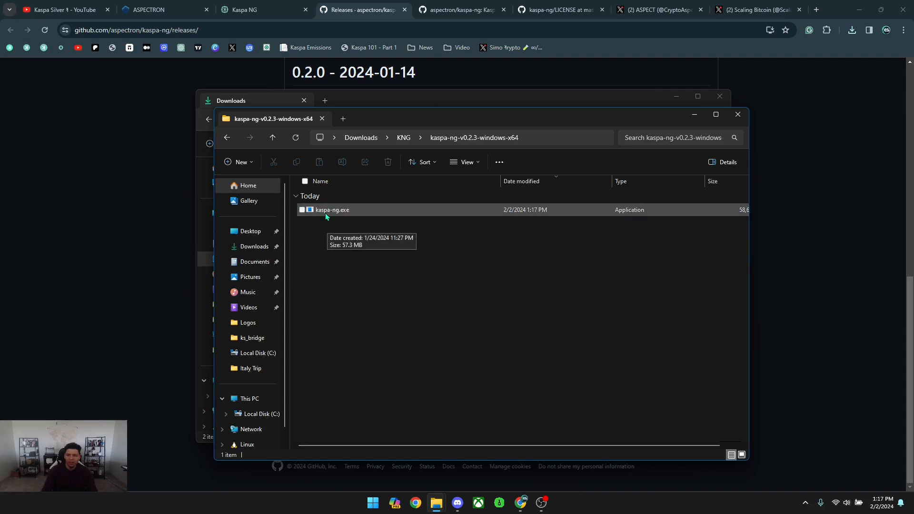
{"action": "double_click", "coordinate": [355, 210]}
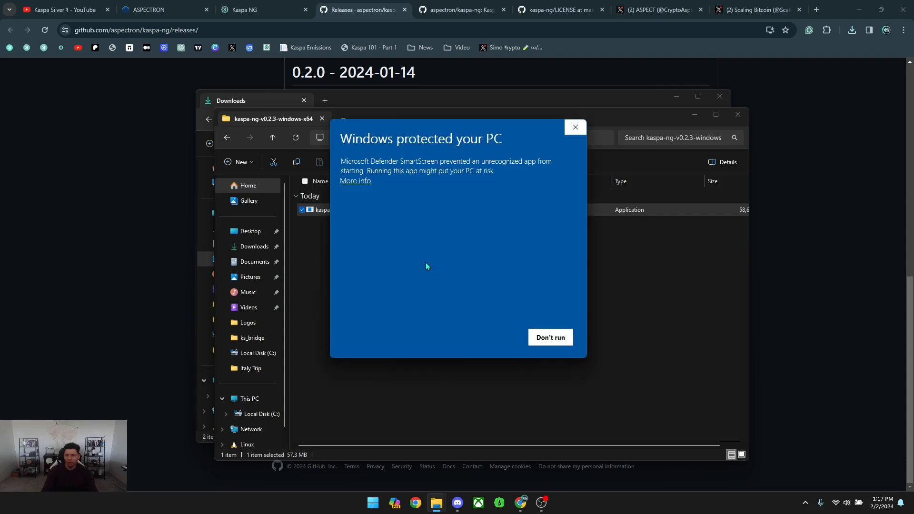
{"action": "left_click", "coordinate": [352, 182]}
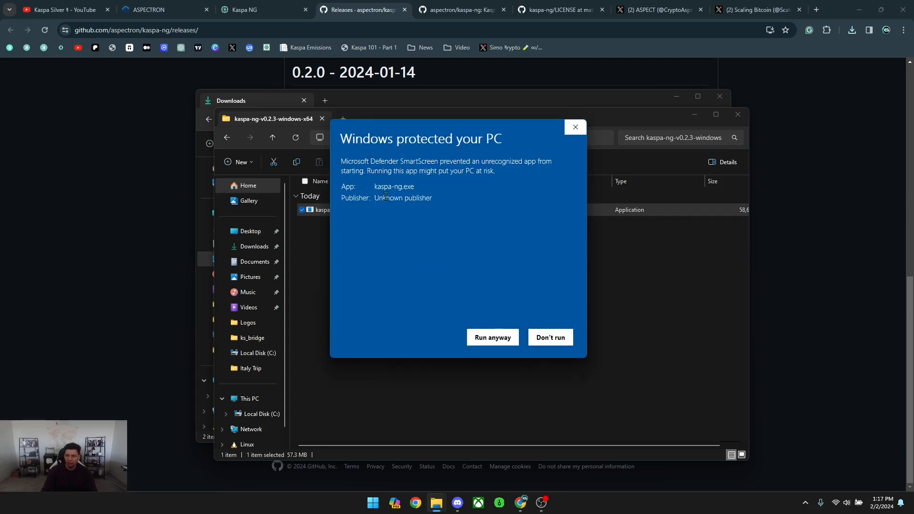
{"action": "left_click", "coordinate": [493, 337]}
Reposition the Kaspa NG window and close the File Explorer windows.
{"action": "left_click_drag", "start_coordinate": [579, 219], "coordinate": [490, 131]}
{"action": "left_click", "coordinate": [707, 133]}
{"action": "left_click", "coordinate": [737, 114]}
{"action": "left_click", "coordinate": [719, 96]}
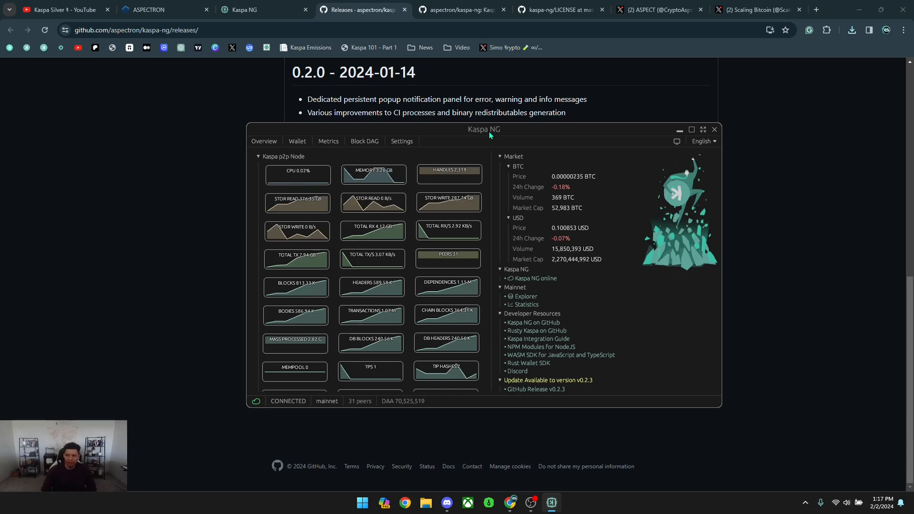
{"action": "left_click_drag", "start_coordinate": [484, 129], "coordinate": [476, 118]}
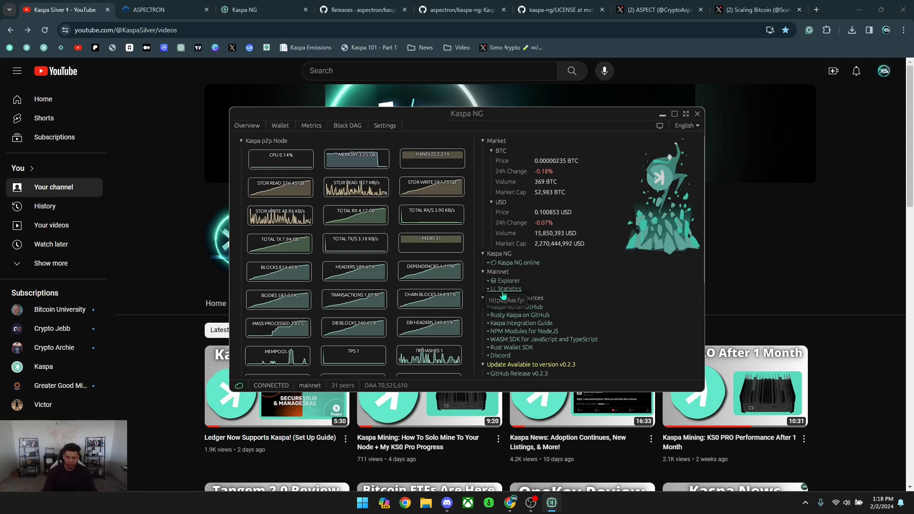
{"action": "scroll", "coordinate": [521, 281], "scroll_direction": "down", "scroll_amount": 4}
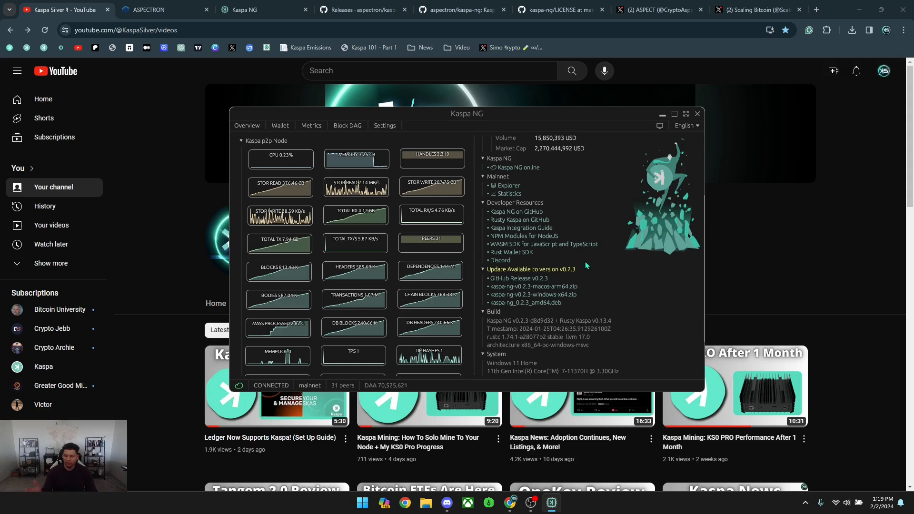
{"action": "scroll", "coordinate": [584, 261], "scroll_direction": "down", "scroll_amount": 2}
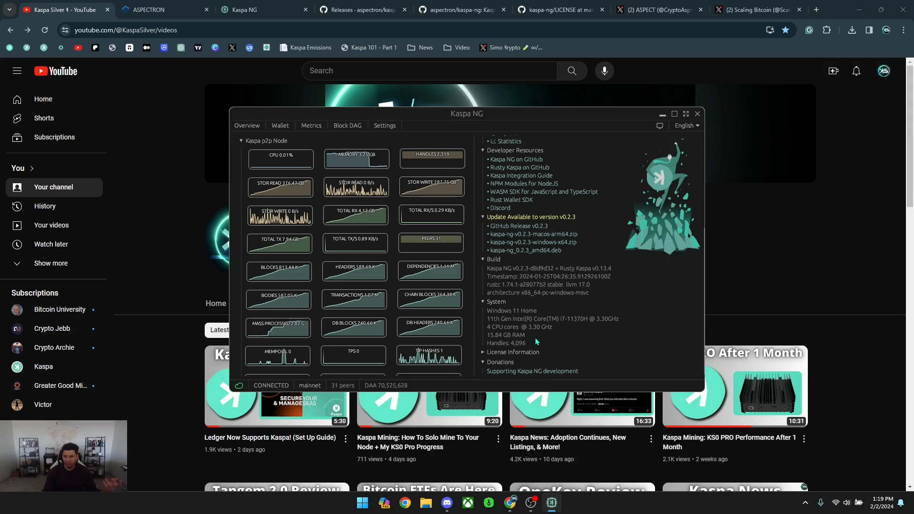
{"action": "scroll", "coordinate": [547, 341], "scroll_direction": "up", "scroll_amount": 5}
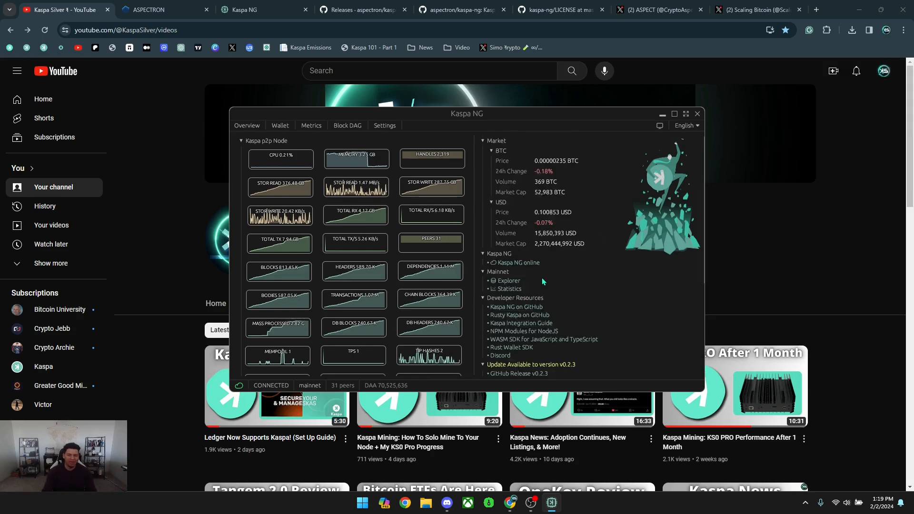
Open the wallet section, start a new wallet, and continue to private key type selection.
{"action": "left_click", "coordinate": [277, 126]}
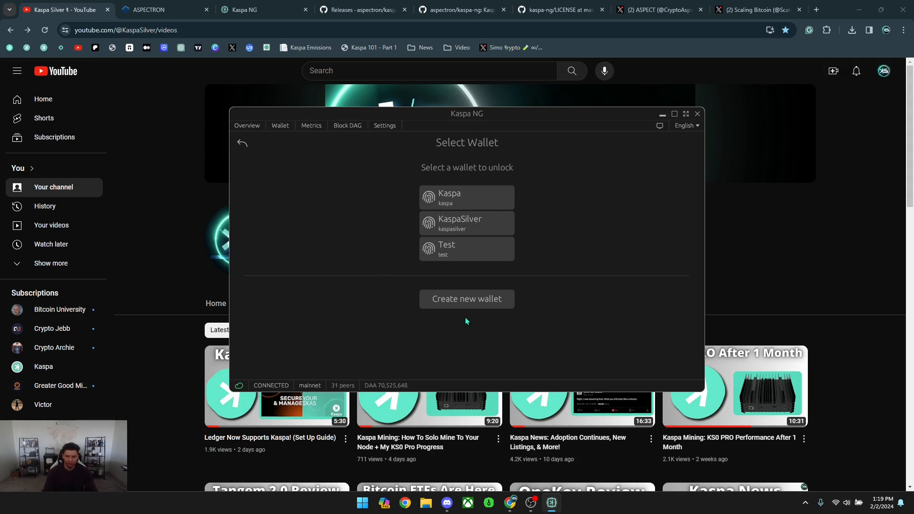
{"action": "left_click", "coordinate": [476, 299]}
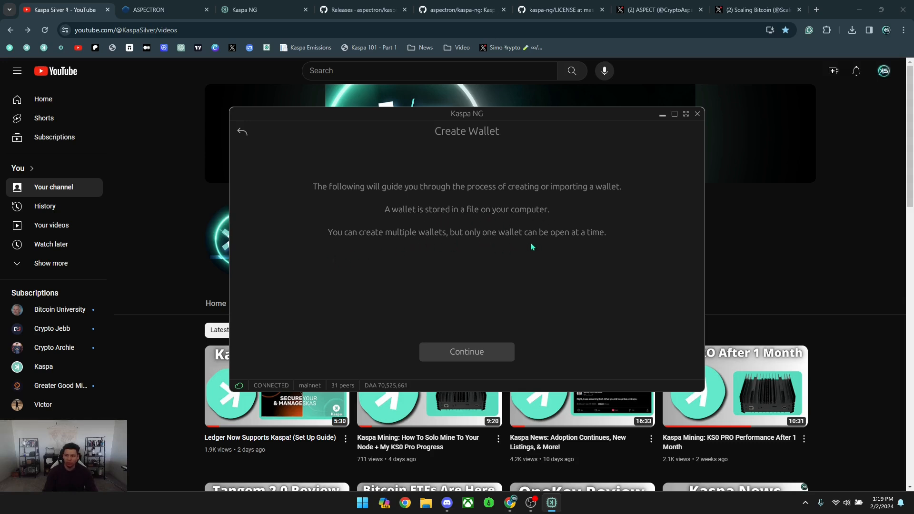
{"action": "left_click", "coordinate": [488, 352]}
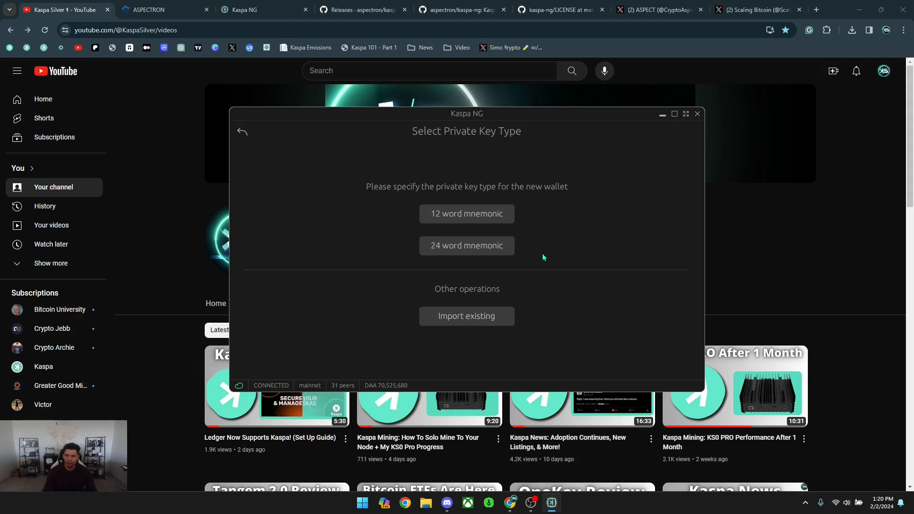
Choose a 12-word mnemonic, name the wallet KNG and its default account KNG 1.
{"action": "left_click", "coordinate": [467, 214]}
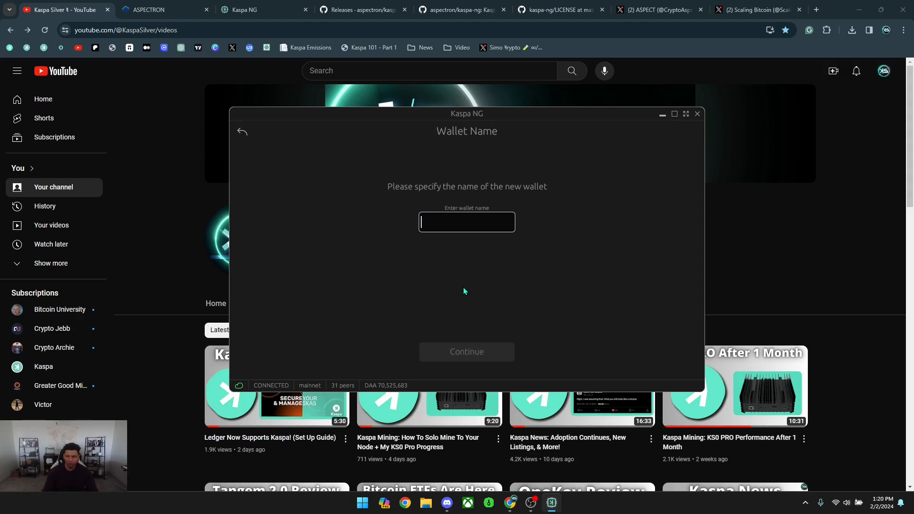
{"action": "type", "text": "KNG"}
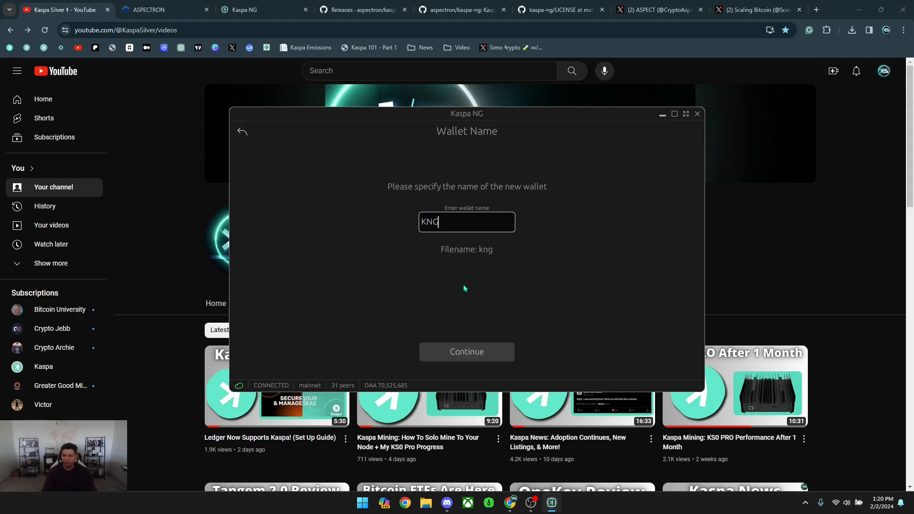
{"action": "left_click", "coordinate": [492, 354]}
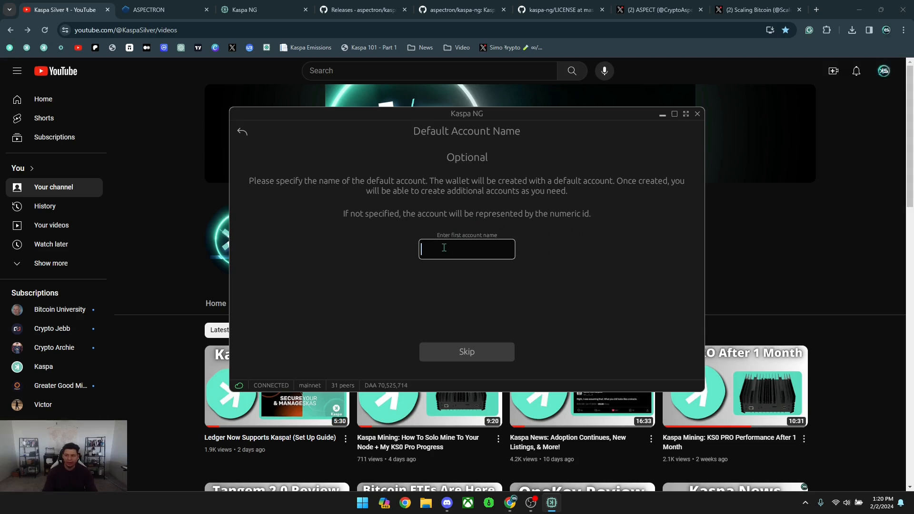
{"action": "type", "text": "KNG 1"}
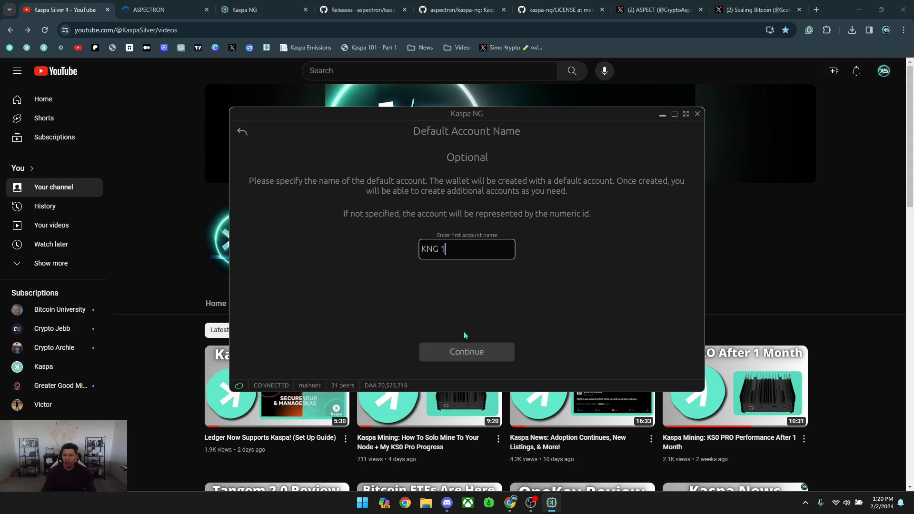
{"action": "left_click", "coordinate": [465, 352]}
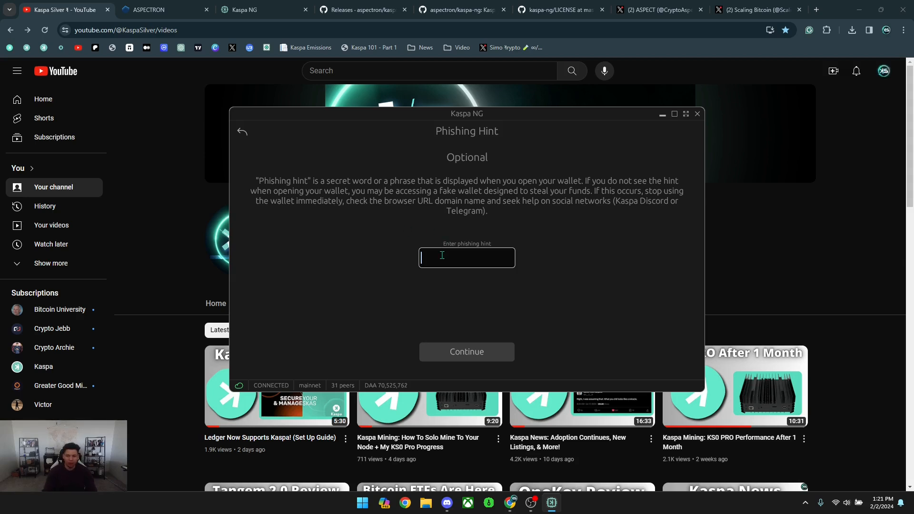
Enter a phishing hint word for the new KNG wallet.
{"action": "type", "text": "Silver"}
Confirm the phishing hint, then set and confirm a wallet encryption password rated Good.
{"action": "left_click", "coordinate": [458, 350]}
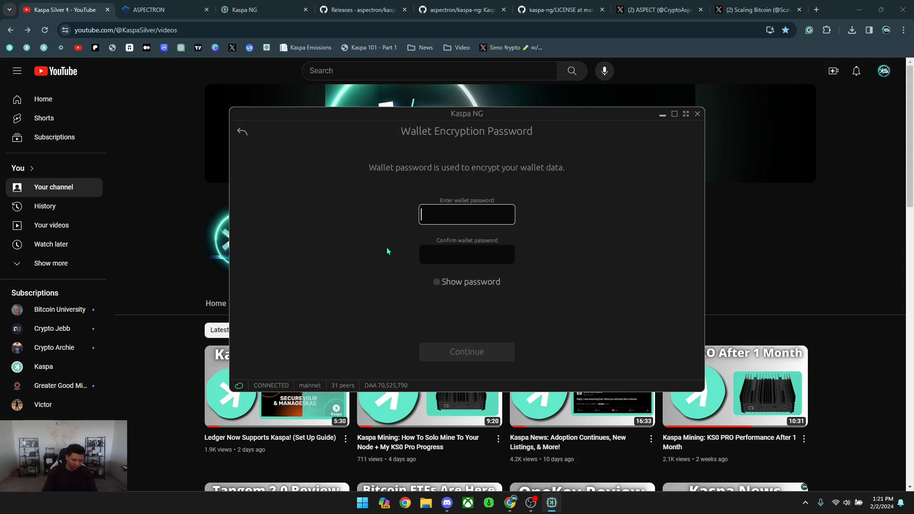
{"action": "type", "text": "********"}
{"action": "key", "text": "Tab"}
{"action": "type", "text": "*********"}
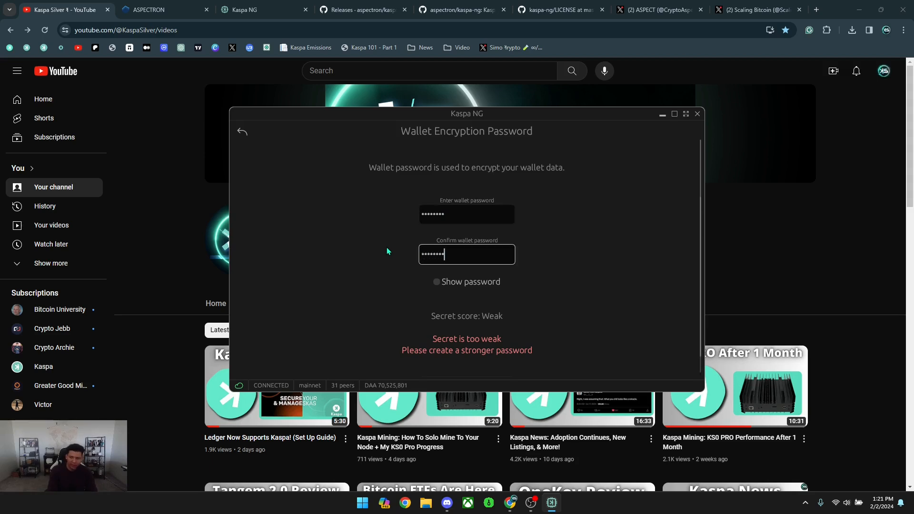
{"action": "left_click", "coordinate": [483, 220]}
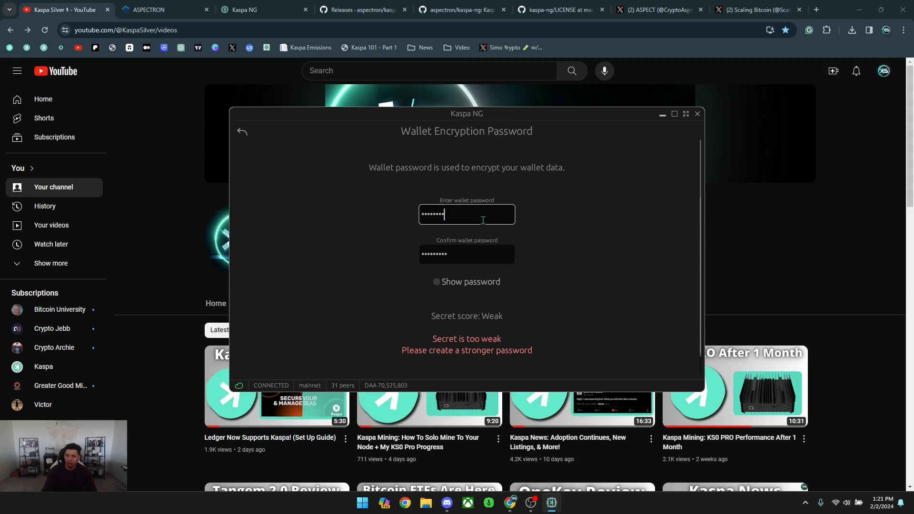
{"action": "type", "text": "*"}
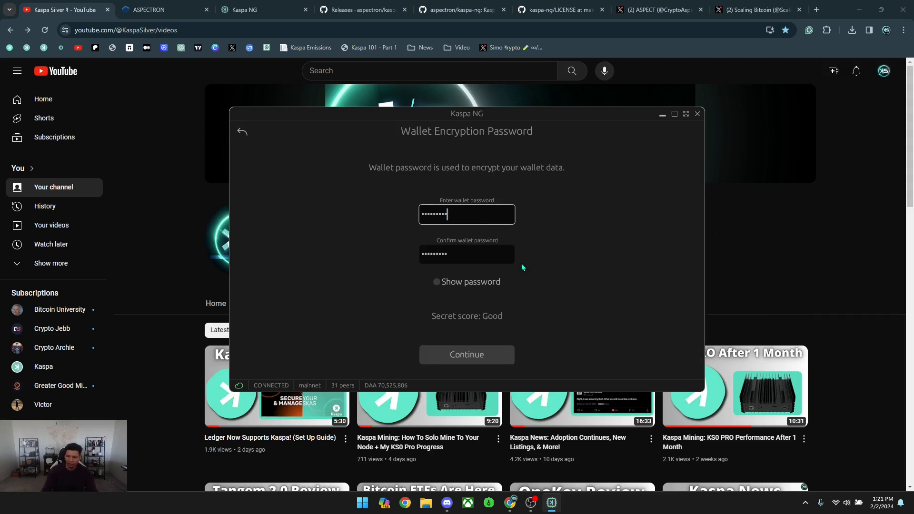
{"action": "left_click", "coordinate": [456, 359]}
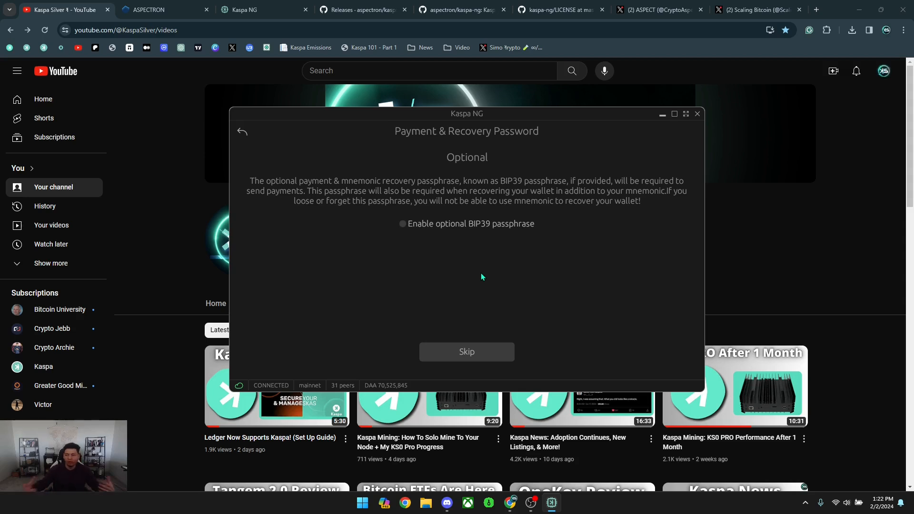
{"action": "left_click", "coordinate": [450, 224]}
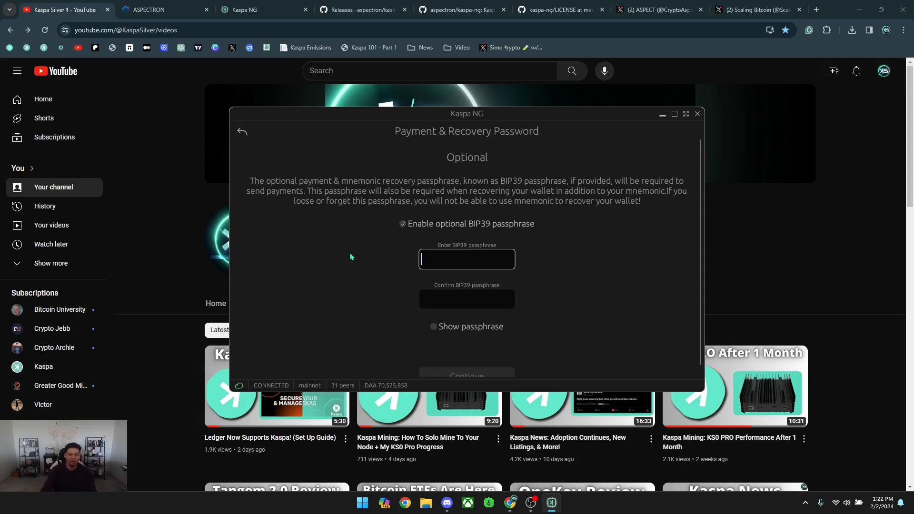
{"action": "scroll", "coordinate": [355, 250], "scroll_direction": "down", "scroll_amount": 1}
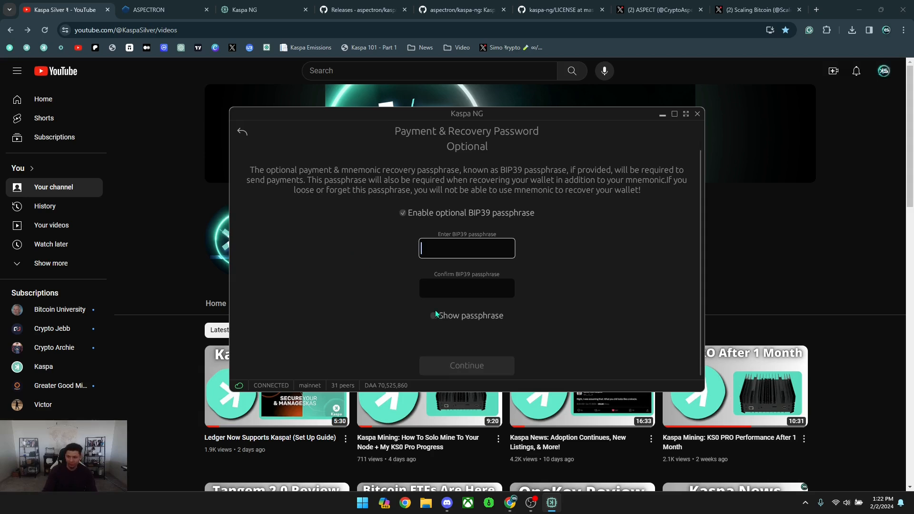
{"action": "left_click", "coordinate": [421, 211]}
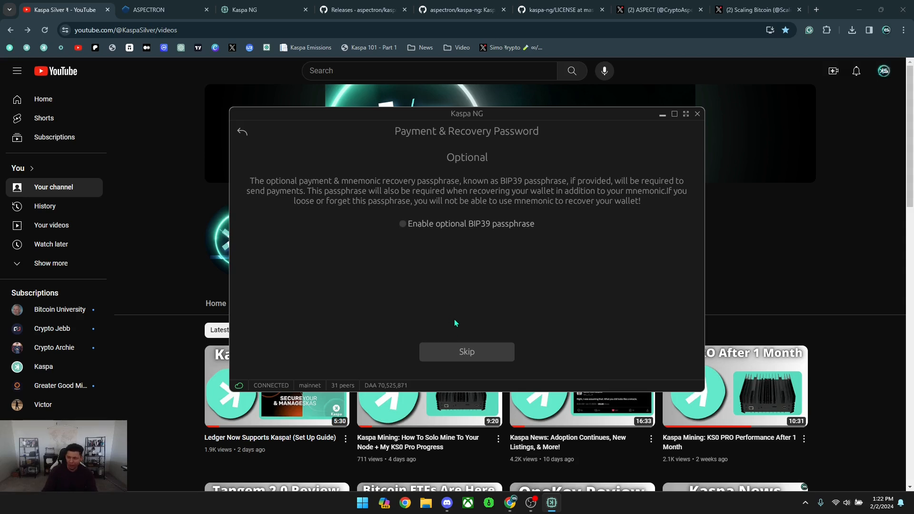
Skip the recovery passphrase, review the 12-word mnemonic, and finish creating the wallet.
{"action": "left_click", "coordinate": [467, 351]}
{"action": "scroll", "coordinate": [467, 261], "scroll_direction": "down", "scroll_amount": 2}
{"action": "scroll", "coordinate": [495, 252], "scroll_direction": "up", "scroll_amount": 2}
{"action": "scroll", "coordinate": [605, 233], "scroll_direction": "down", "scroll_amount": 2}
{"action": "scroll", "coordinate": [635, 232], "scroll_direction": "up", "scroll_amount": 2}
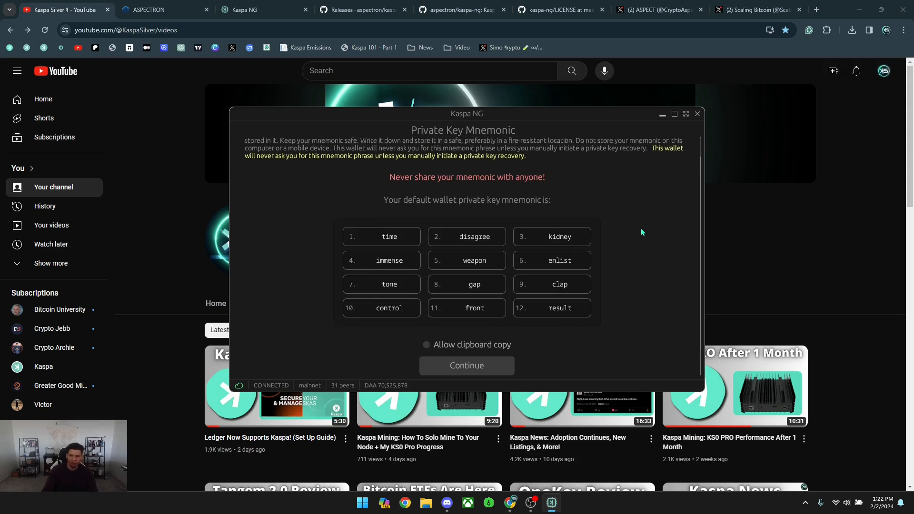
{"action": "scroll", "coordinate": [634, 235], "scroll_direction": "down", "scroll_amount": 2}
{"action": "scroll", "coordinate": [633, 235], "scroll_direction": "up", "scroll_amount": 2}
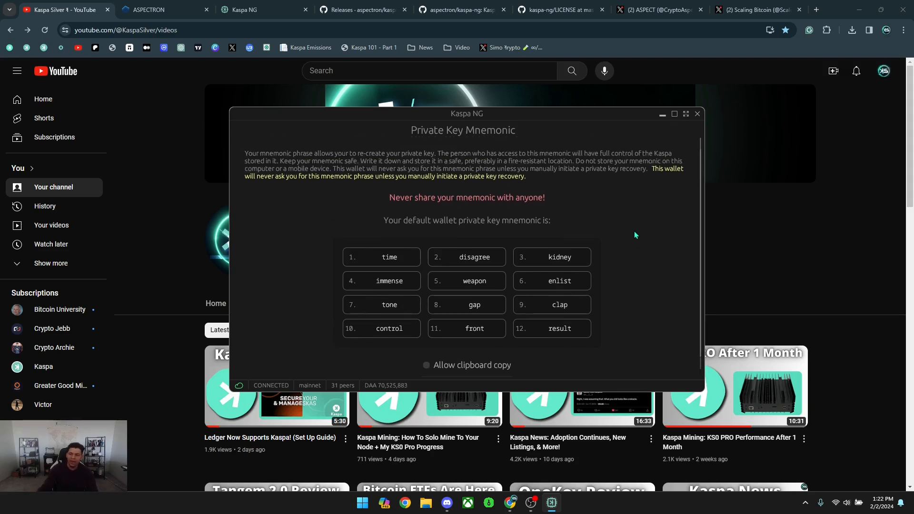
{"action": "scroll", "coordinate": [633, 238], "scroll_direction": "down", "scroll_amount": 2}
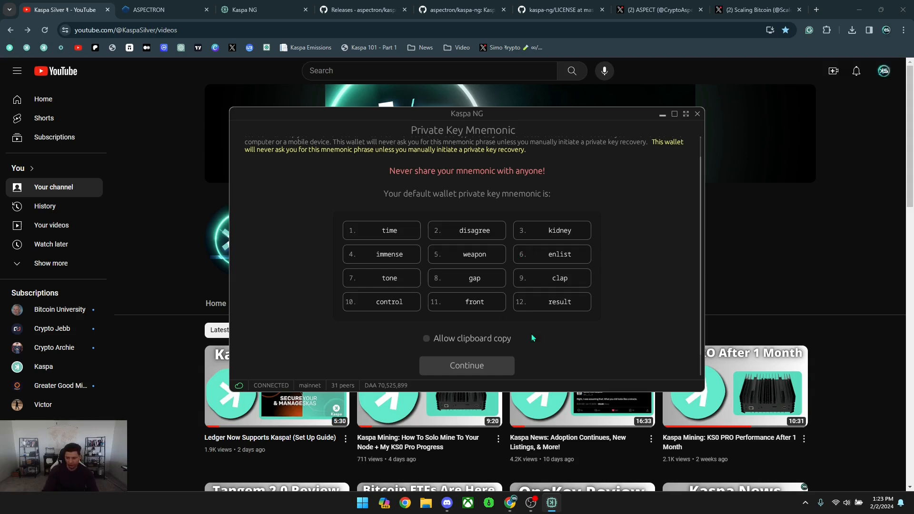
{"action": "left_click", "coordinate": [469, 366]}
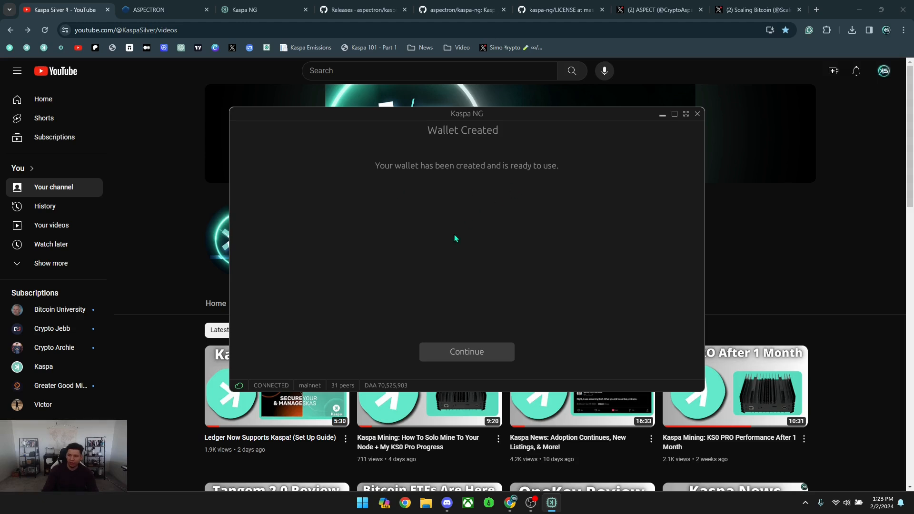
Open the KNG wallet and expand the account list showing KNG 1.
{"action": "left_click", "coordinate": [481, 352]}
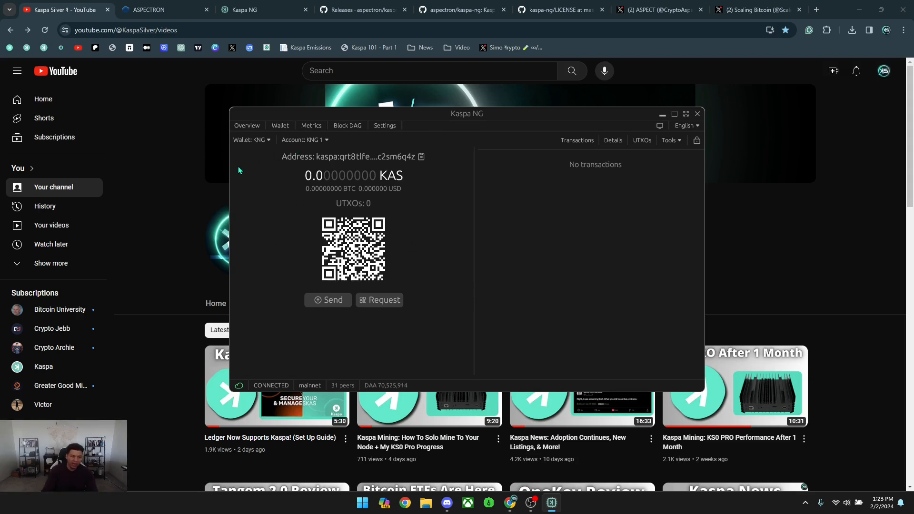
{"action": "left_click", "coordinate": [313, 141]}
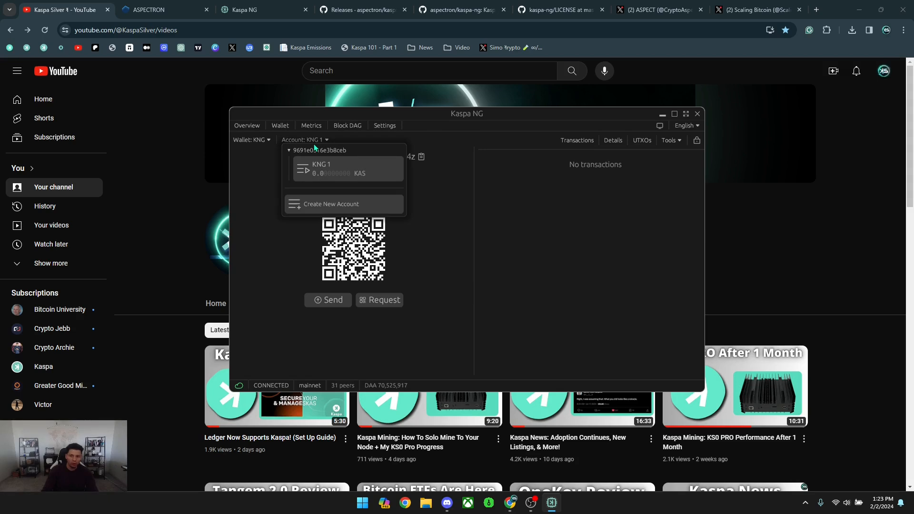
Create a Kaspa Core HD account named 'KNG 2', entering the wallet secret.
{"action": "left_click", "coordinate": [344, 207]}
{"action": "left_click", "coordinate": [479, 228]}
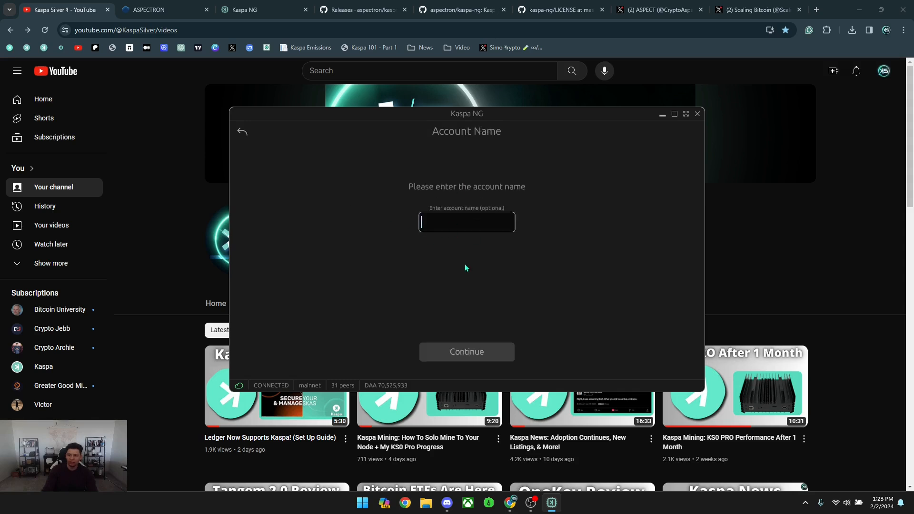
{"action": "type", "text": "KNG 2"}
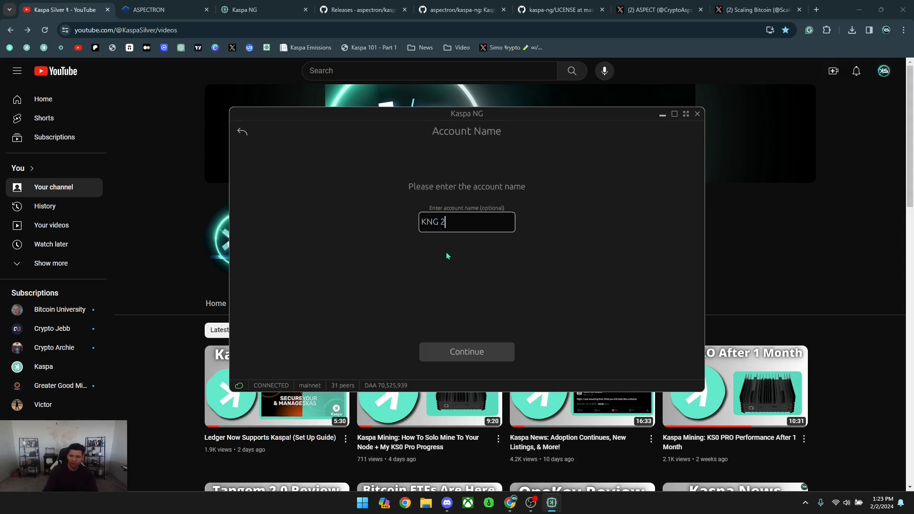
{"action": "left_click", "coordinate": [469, 354]}
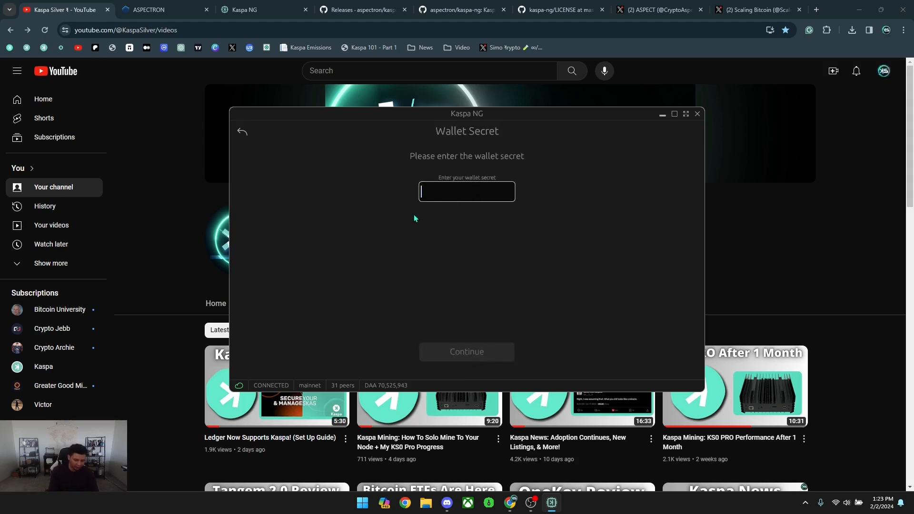
{"action": "type", "text": "12345678"}
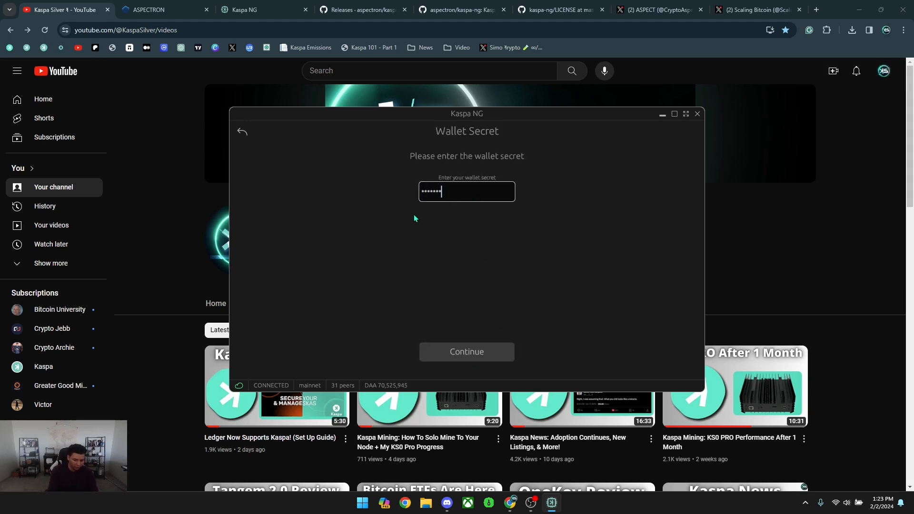
{"action": "key", "text": "Return"}
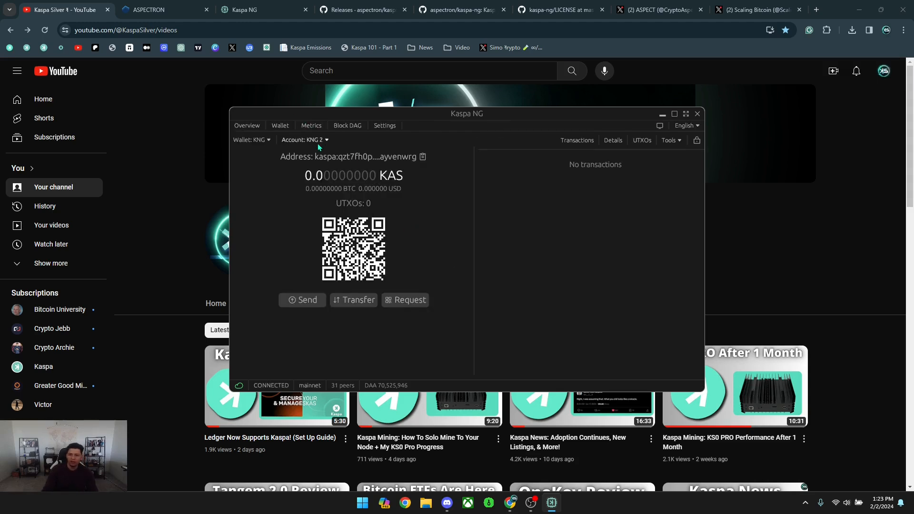
Look over the account and wallet lists, then switch to the KNG 1 account.
{"action": "left_click", "coordinate": [318, 140]}
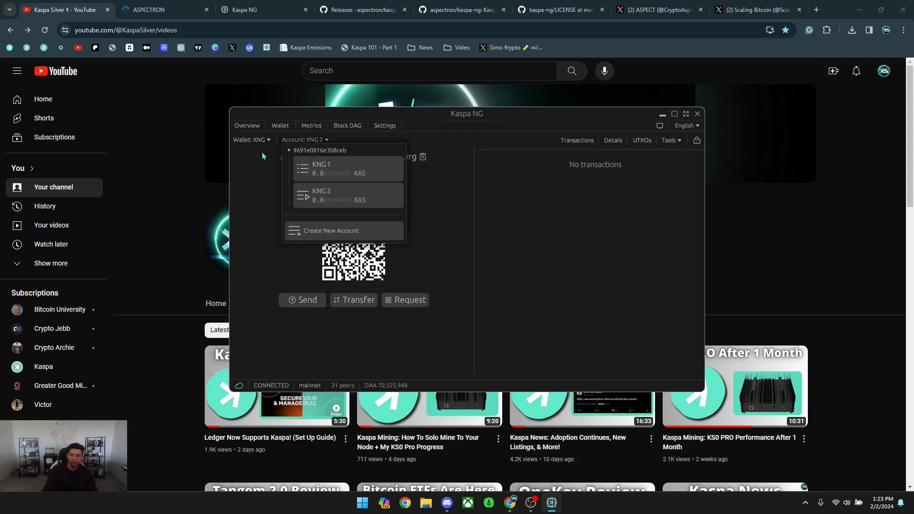
{"action": "left_click", "coordinate": [251, 140]}
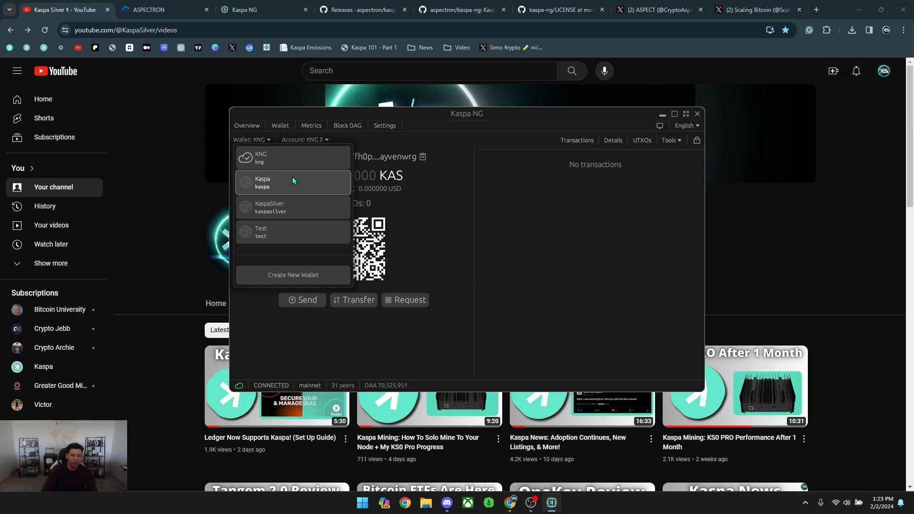
{"action": "left_click", "coordinate": [443, 210]}
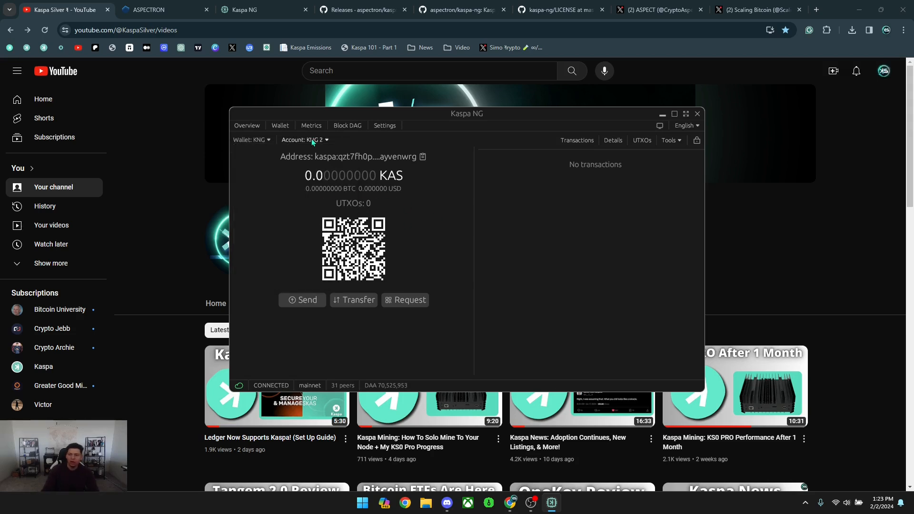
{"action": "left_click", "coordinate": [311, 139]}
{"action": "left_click", "coordinate": [317, 168]}
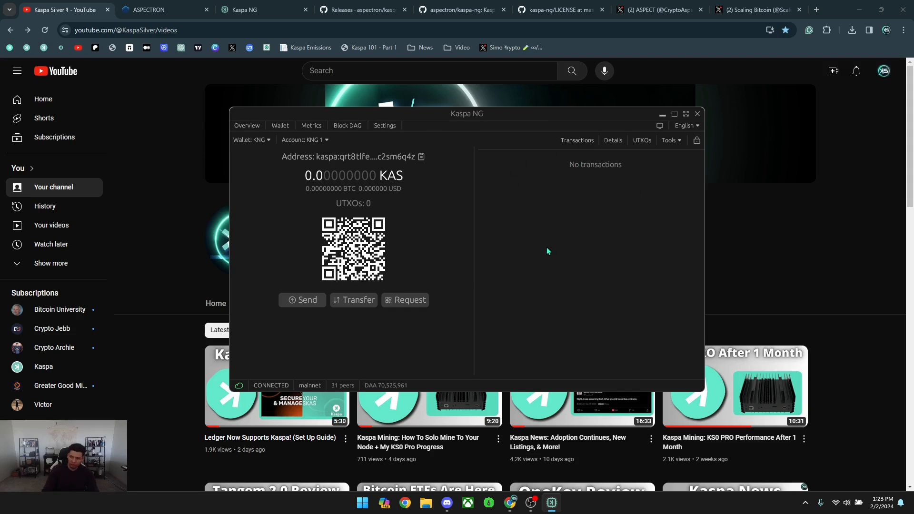
View the KNG 1 account's UTXOs panel, then show the Tools dropdown options.
{"action": "left_click", "coordinate": [611, 141]}
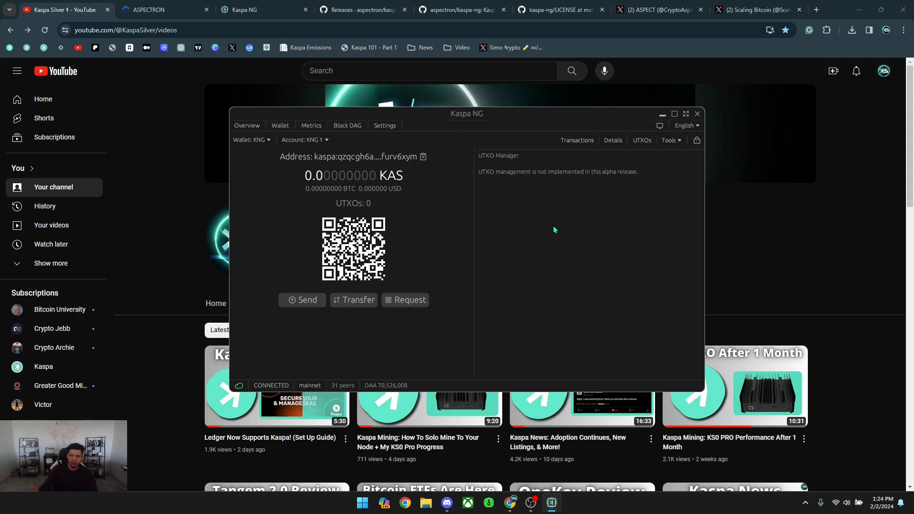
{"action": "left_click", "coordinate": [672, 140]}
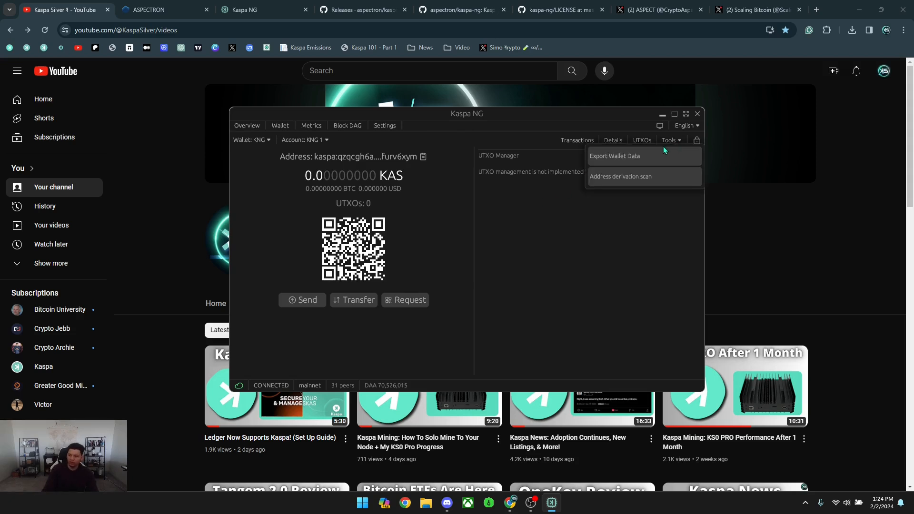
Export the wallet's 12-word private key mnemonic after unlocking it with the wallet password.
{"action": "left_click", "coordinate": [625, 160]}
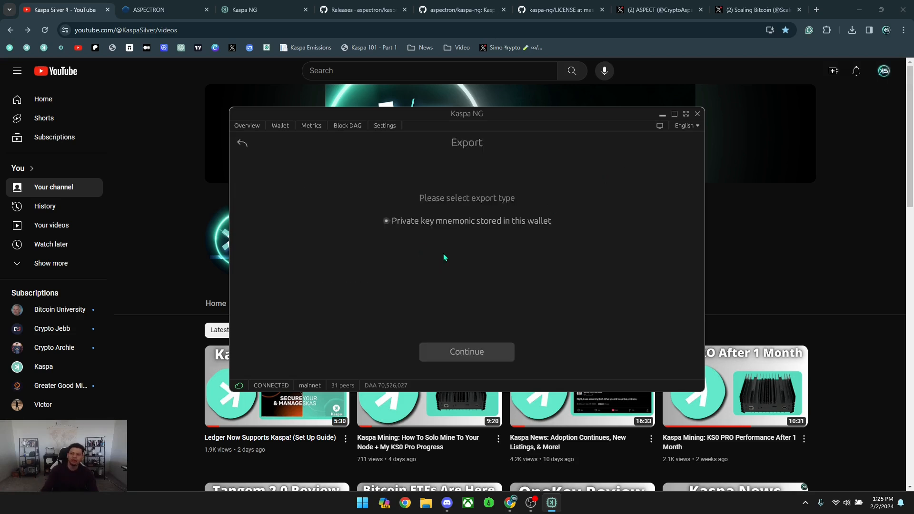
{"action": "left_click", "coordinate": [472, 350]}
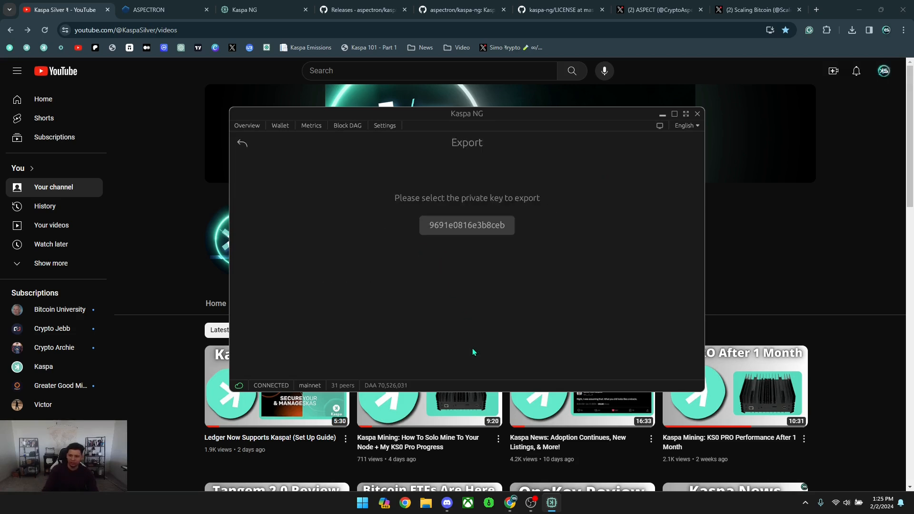
{"action": "left_click", "coordinate": [474, 222]}
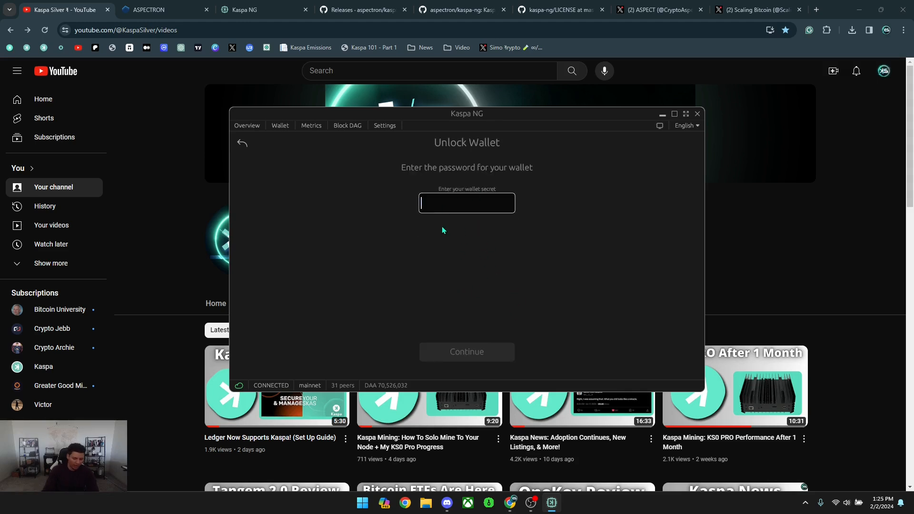
{"action": "type", "text": "*********"}
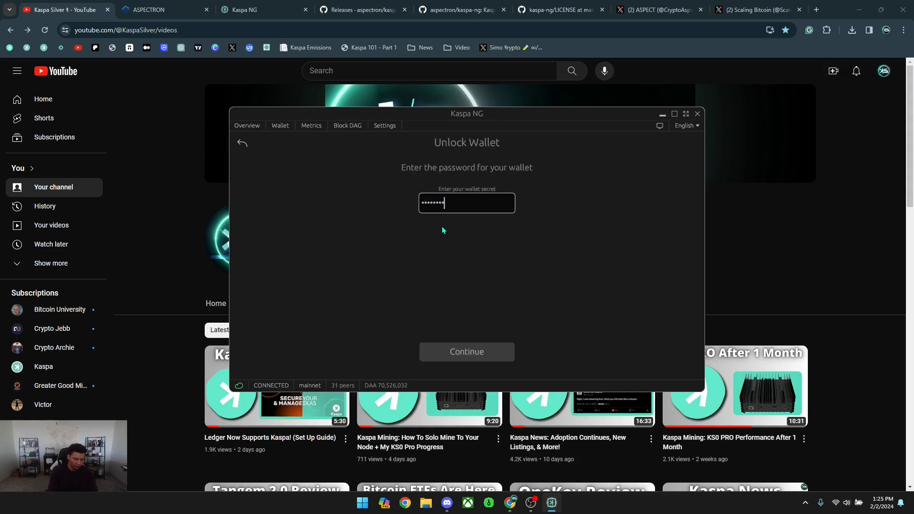
{"action": "key", "text": "Return"}
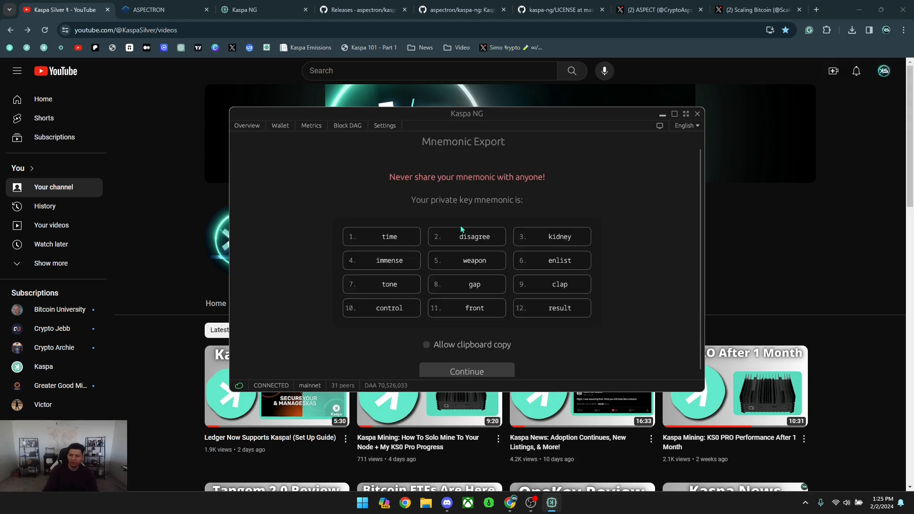
{"action": "scroll", "coordinate": [466, 291], "scroll_direction": "down", "scroll_amount": 1}
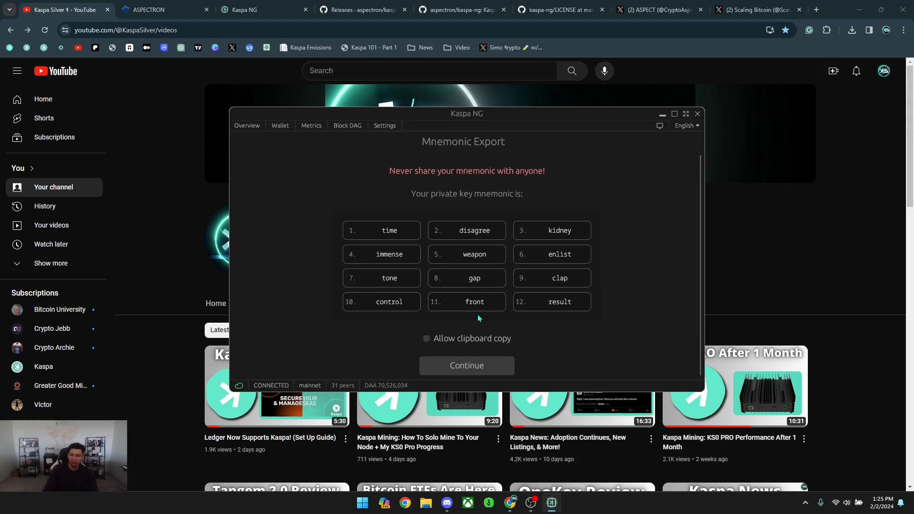
{"action": "left_click", "coordinate": [465, 367]}
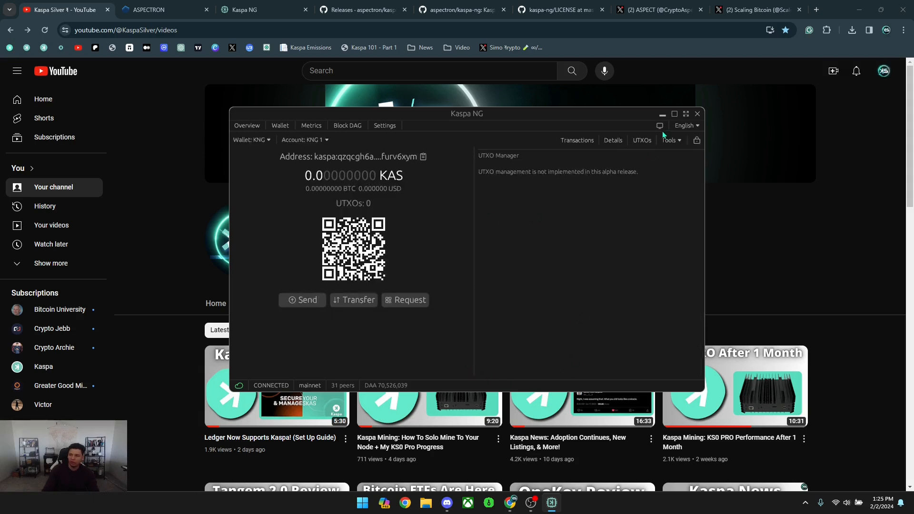
{"action": "left_click", "coordinate": [677, 142]}
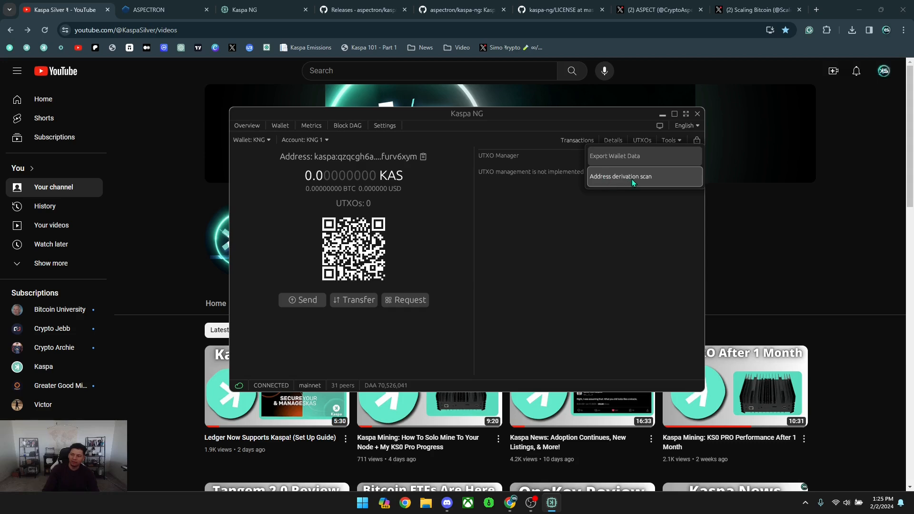
{"action": "left_click", "coordinate": [632, 179]}
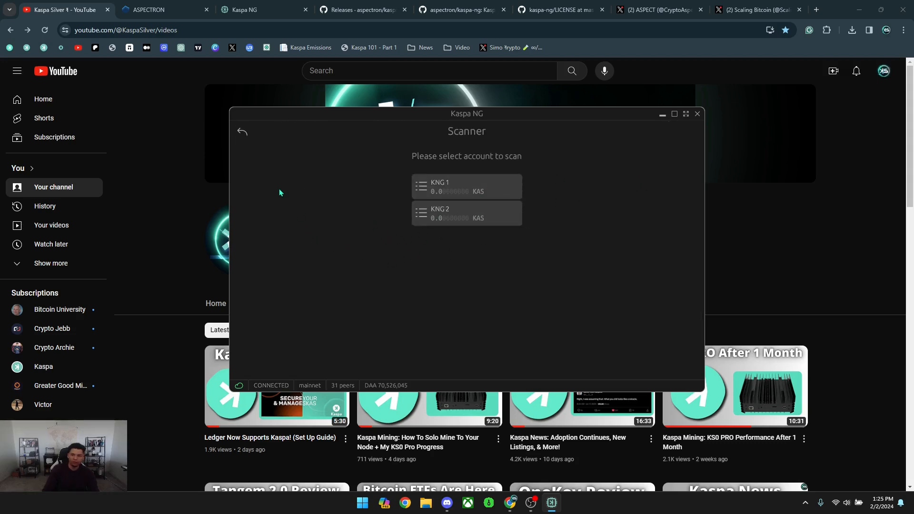
{"action": "left_click", "coordinate": [243, 132]}
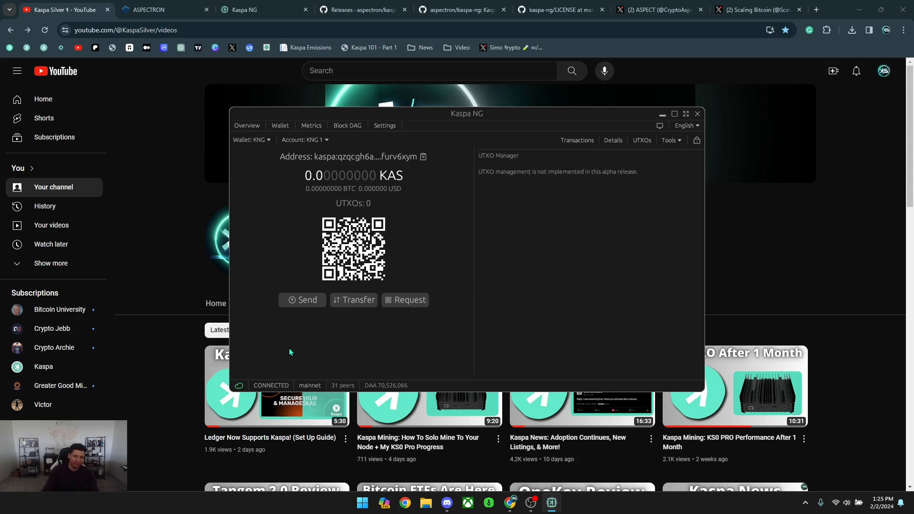
{"action": "mouse_move", "coordinate": [273, 388]}
{"action": "left_click", "coordinate": [276, 385]}
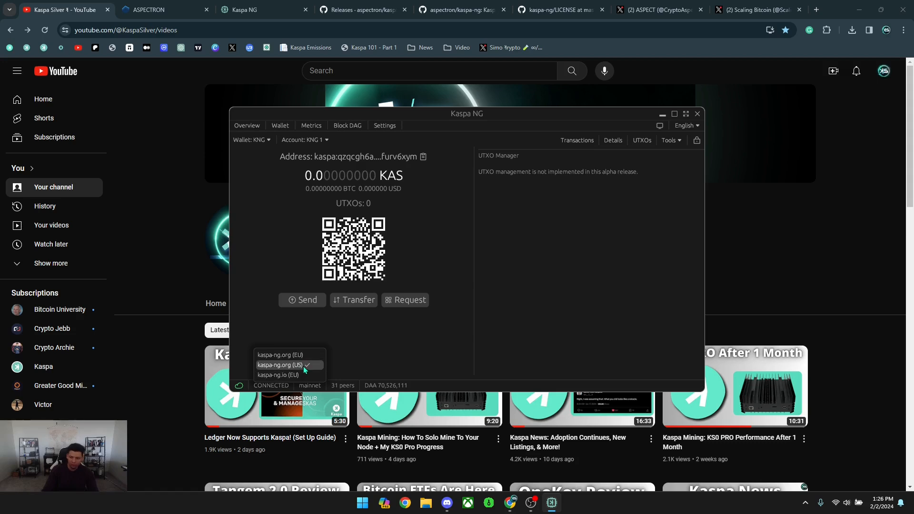
{"action": "left_click", "coordinate": [322, 335]}
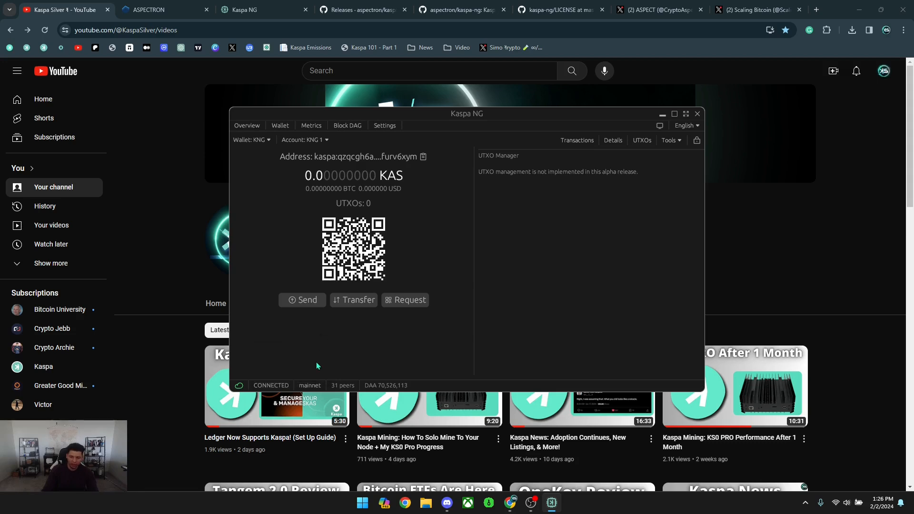
{"action": "left_click", "coordinate": [312, 386]}
{"action": "left_click", "coordinate": [271, 385]}
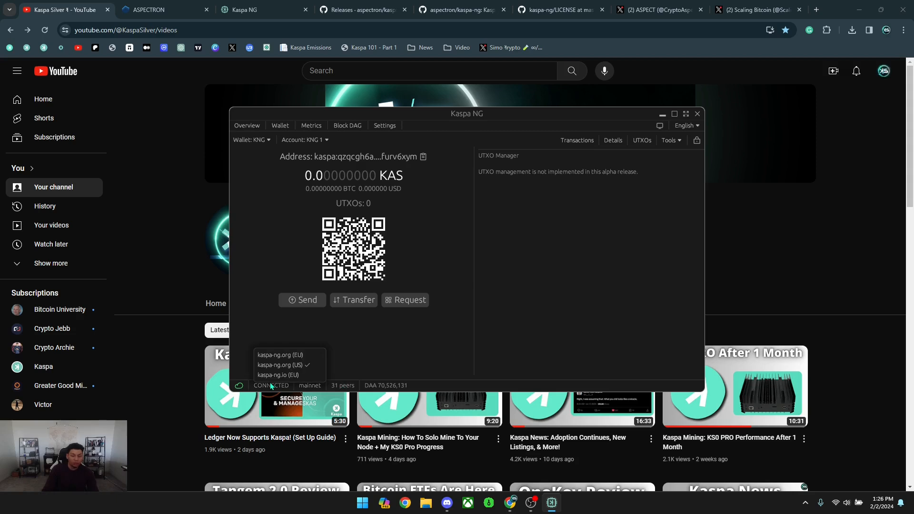
{"action": "left_click", "coordinate": [378, 342]}
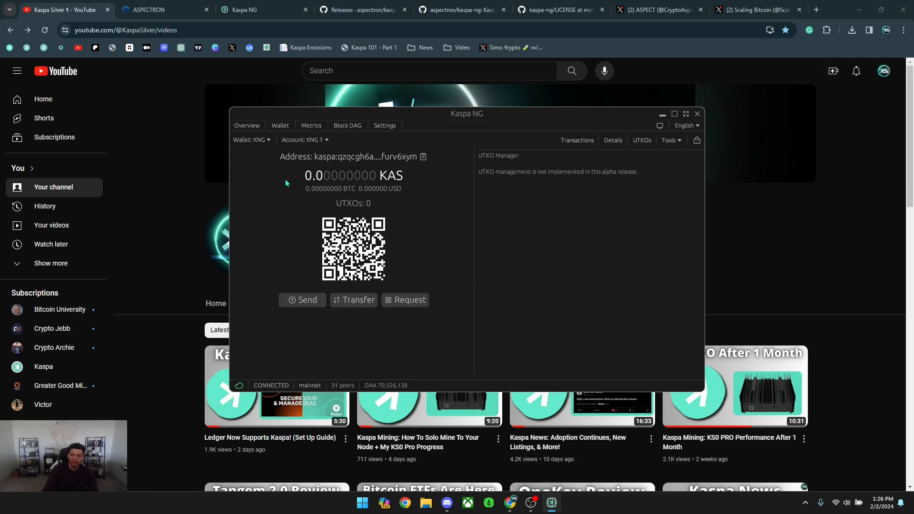
Scroll through the node's Metrics graphs, then switch to the live Block DAG view.
{"action": "left_click", "coordinate": [313, 127]}
{"action": "scroll", "coordinate": [455, 265], "scroll_direction": "down", "scroll_amount": 3}
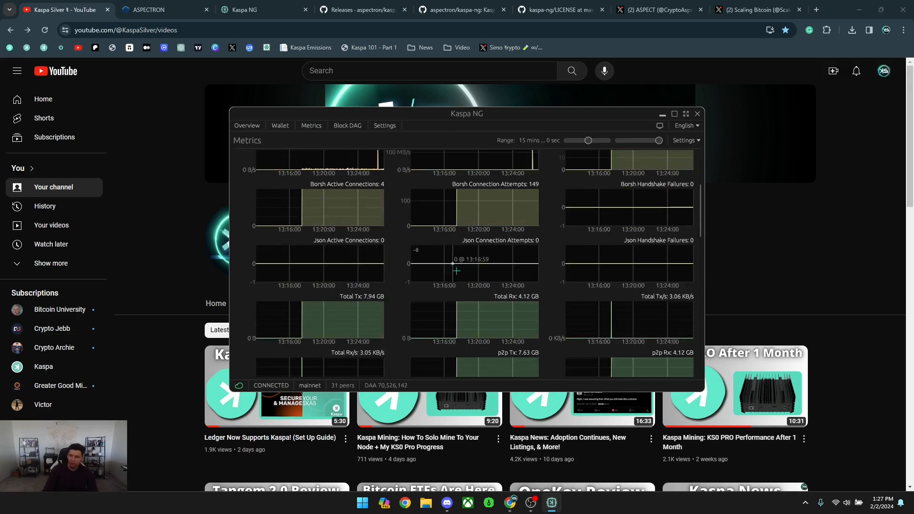
{"action": "scroll", "coordinate": [455, 265], "scroll_direction": "down", "scroll_amount": 10}
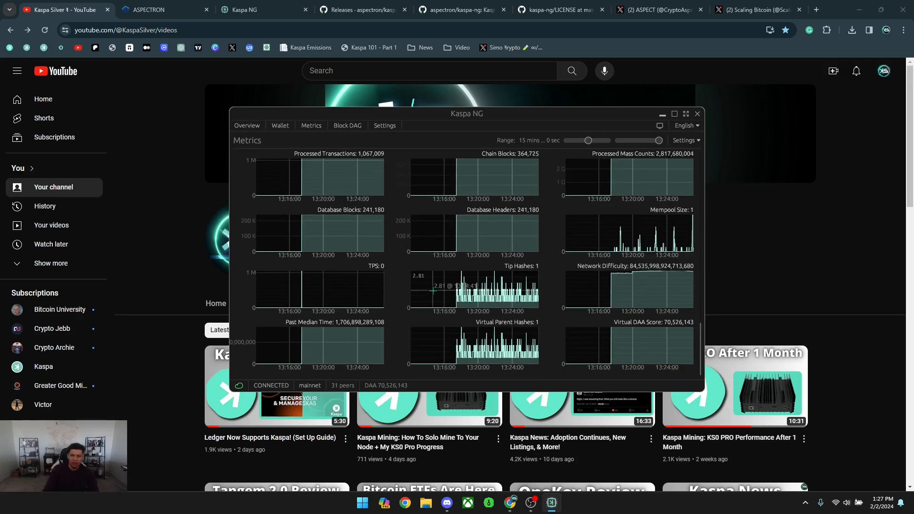
{"action": "scroll", "coordinate": [432, 290], "scroll_direction": "up", "scroll_amount": 15}
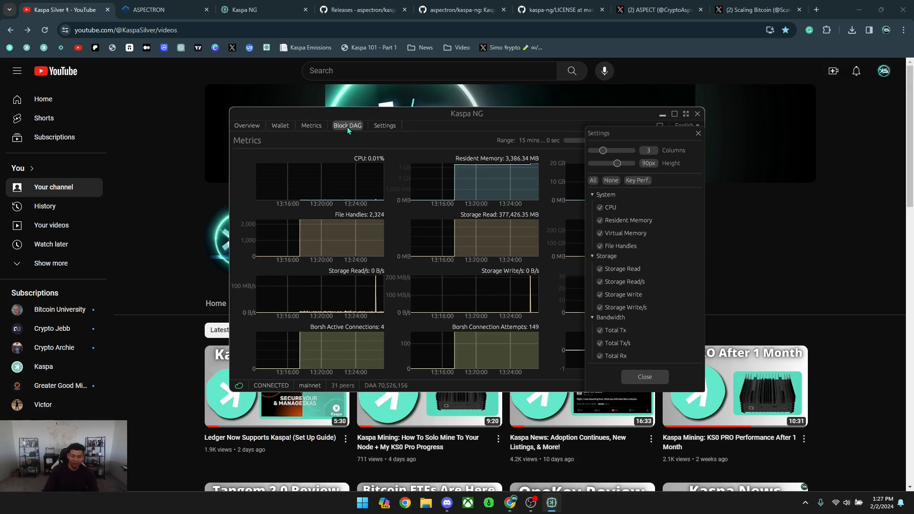
{"action": "left_click", "coordinate": [347, 127]}
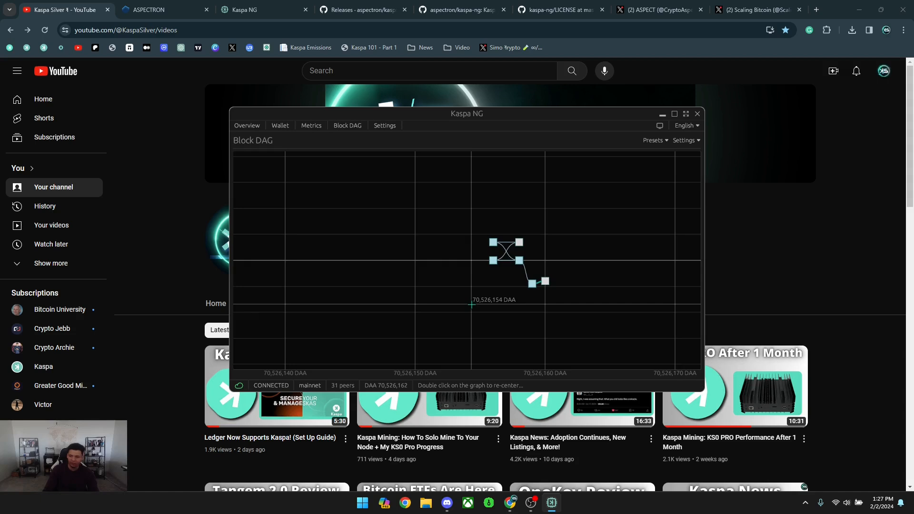
Connect to testnet-11, switch back to mainnet, then view the wallet's address and balance.
{"action": "left_click", "coordinate": [310, 385]}
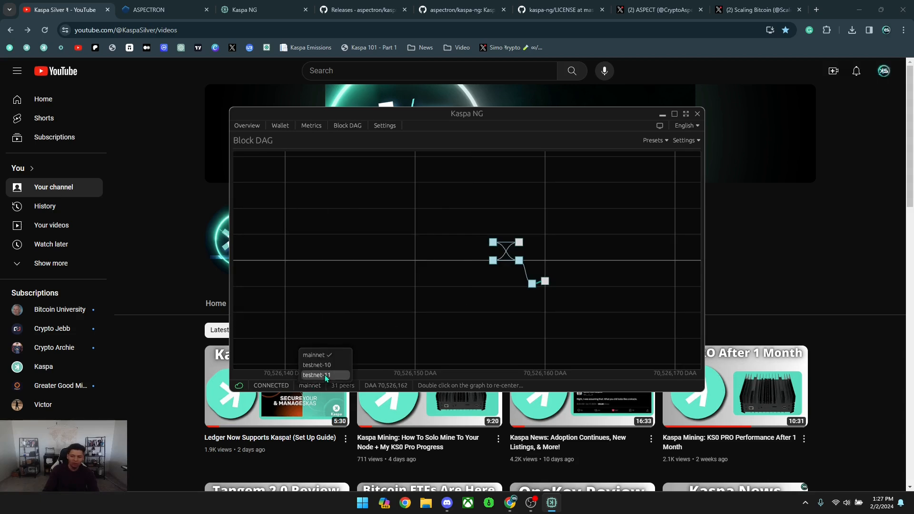
{"action": "left_click", "coordinate": [324, 375]}
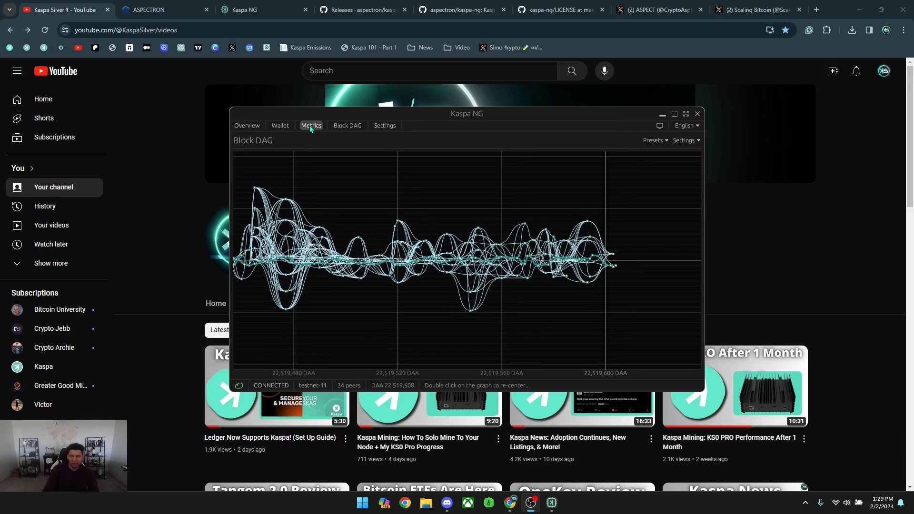
{"action": "left_click", "coordinate": [315, 388]}
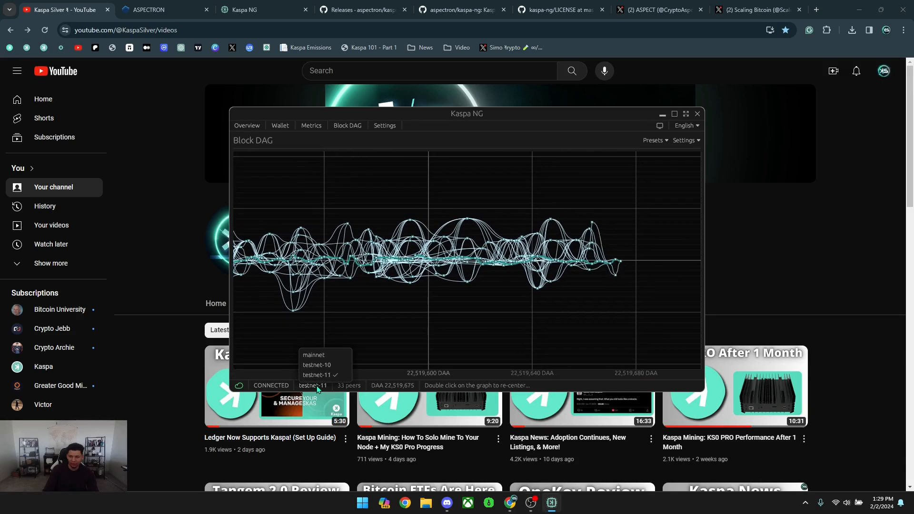
{"action": "left_click", "coordinate": [314, 354]}
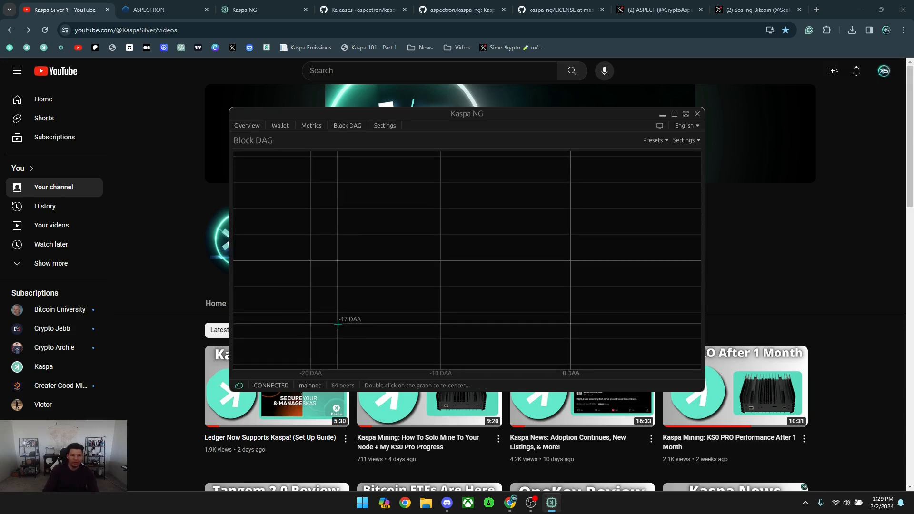
{"action": "left_click", "coordinate": [278, 125]}
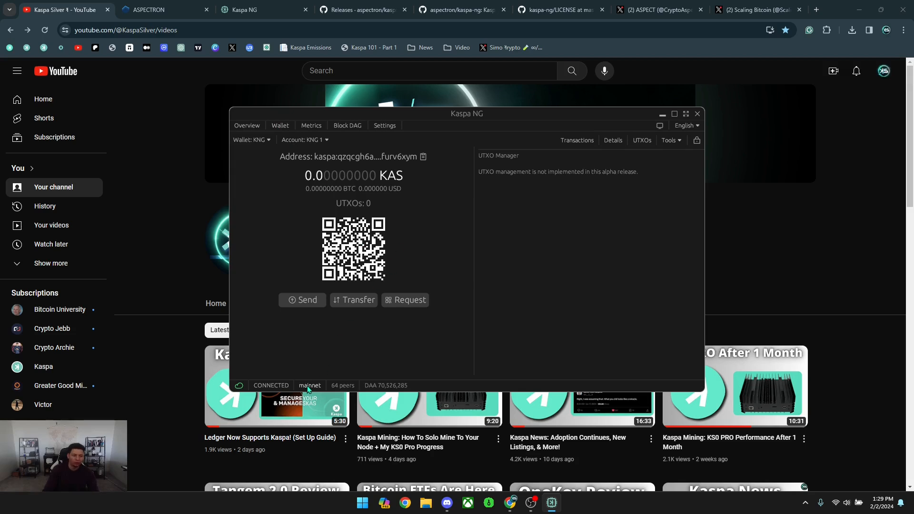
Apply the Medium Narrow preset to the Block DAG graph, then go to Settings.
{"action": "left_click", "coordinate": [357, 127]}
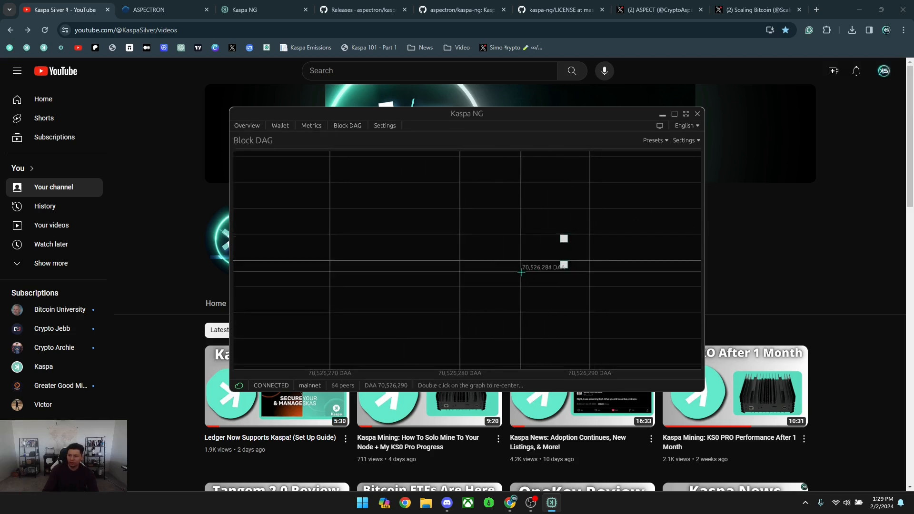
{"action": "left_click", "coordinate": [653, 140]}
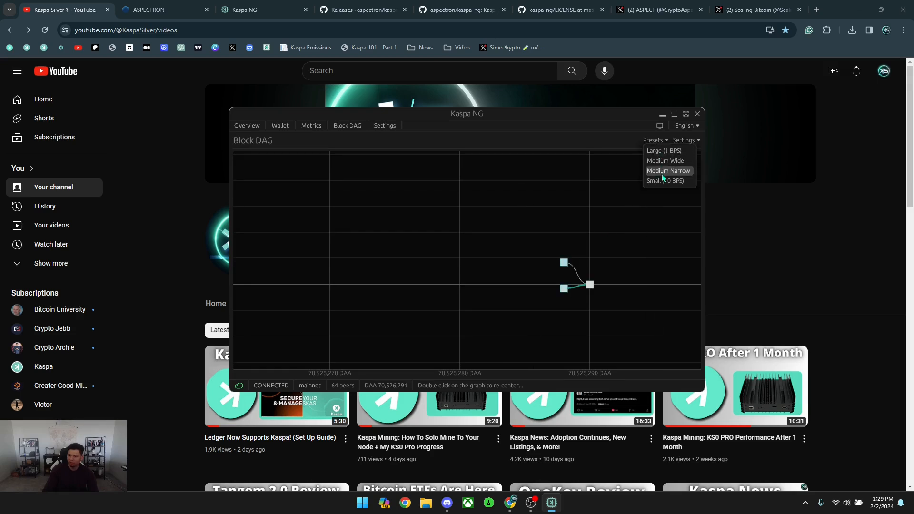
{"action": "left_click", "coordinate": [666, 170]}
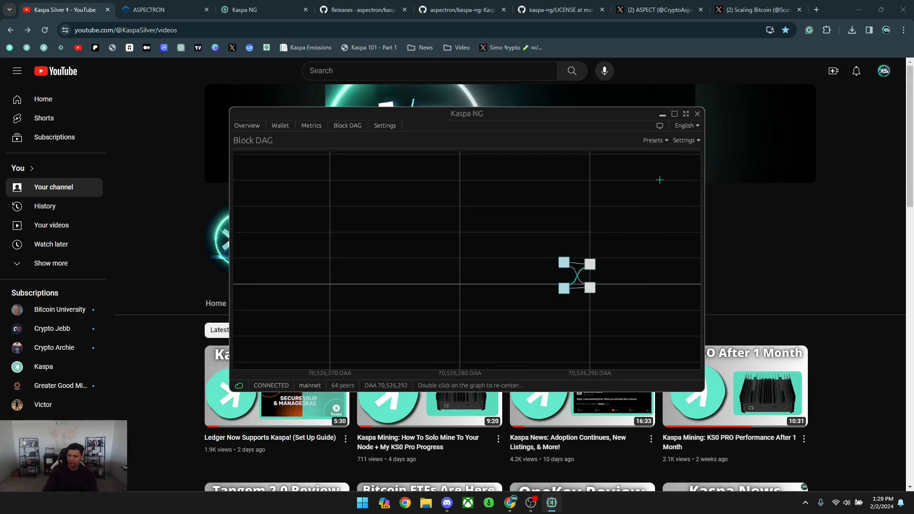
{"action": "left_click", "coordinate": [683, 140]}
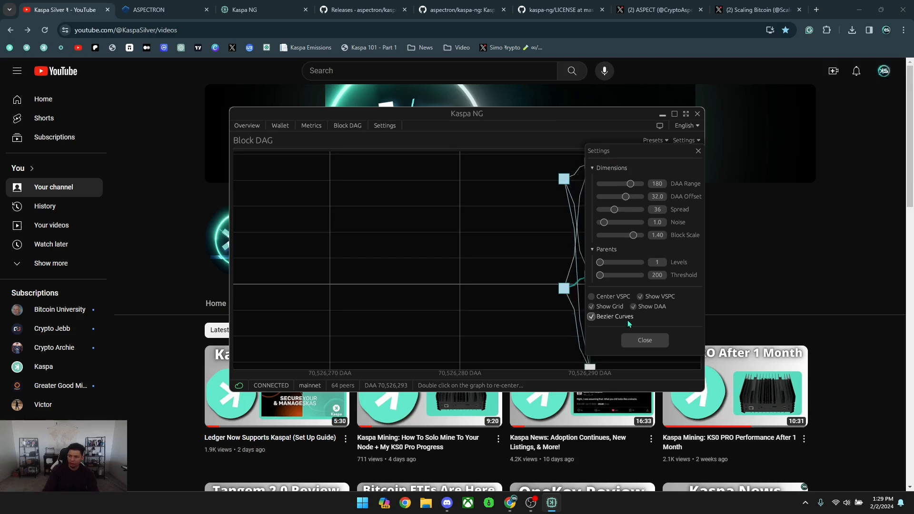
{"action": "left_click", "coordinate": [644, 340]}
{"action": "scroll", "coordinate": [476, 270], "scroll_direction": "down", "scroll_amount": 5}
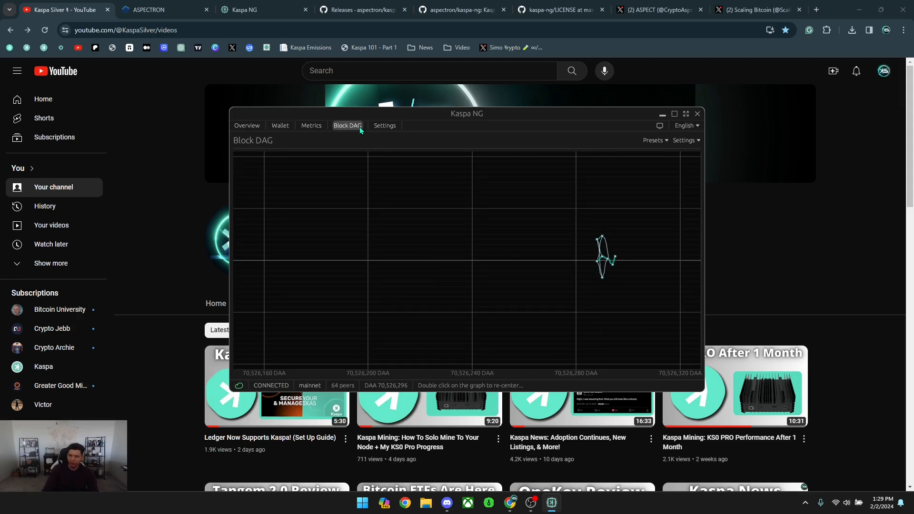
{"action": "left_click", "coordinate": [386, 125]}
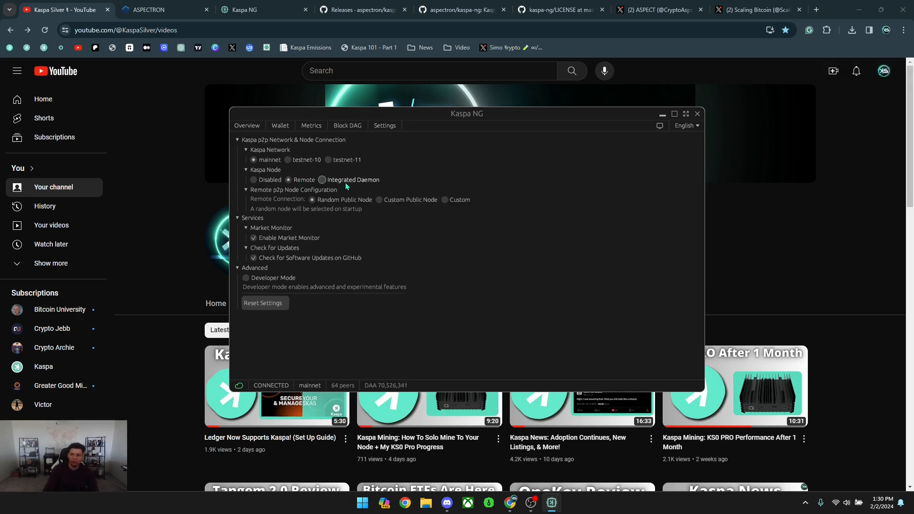
Run the node as an Integrated Daemon with Performance cache memory size.
{"action": "left_click", "coordinate": [360, 182]}
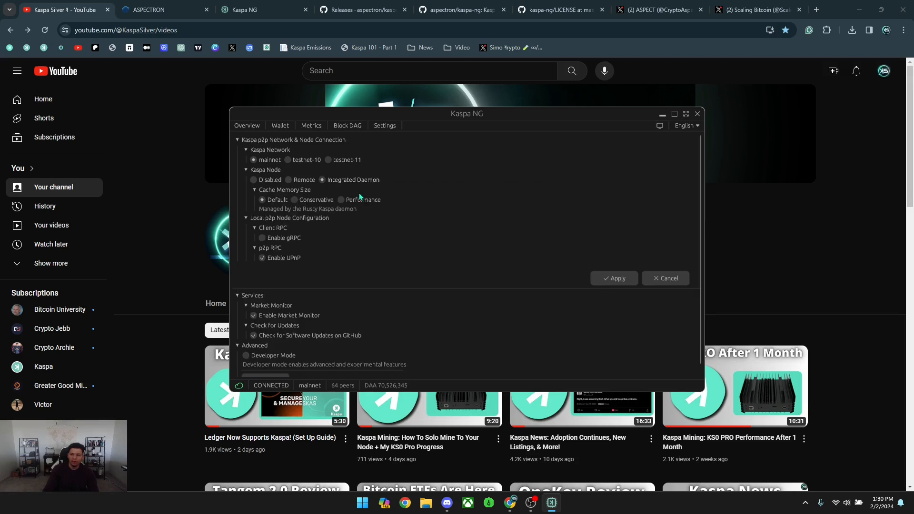
{"action": "left_click", "coordinate": [353, 202]}
{"action": "left_click", "coordinate": [613, 280]}
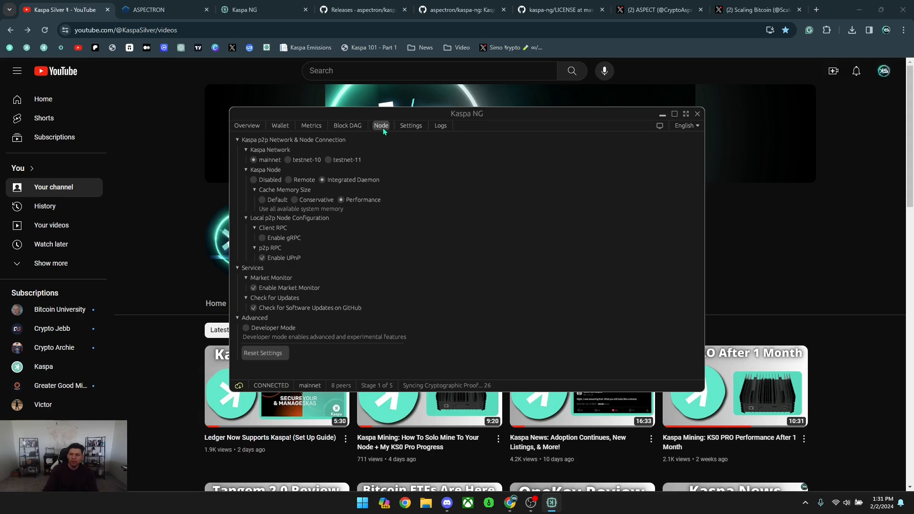
Check the node's sync logs, then select Remote node back in Settings.
{"action": "left_click", "coordinate": [447, 127]}
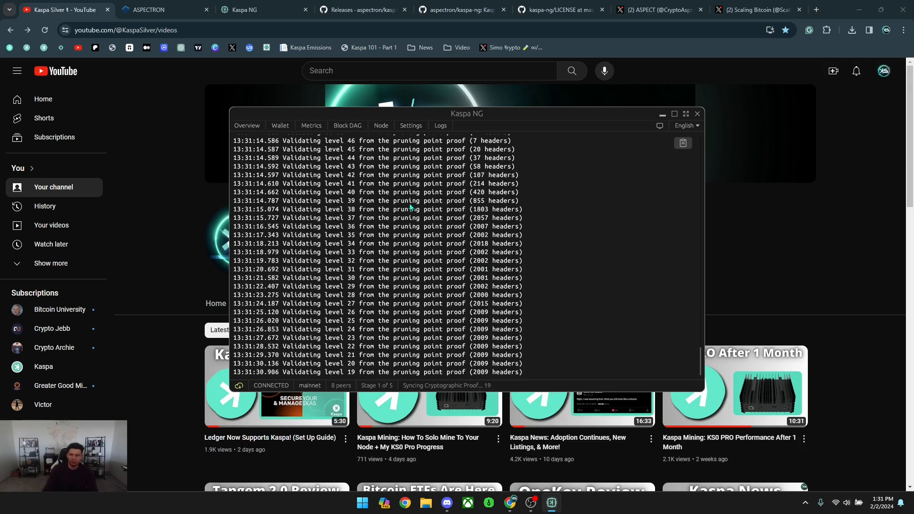
{"action": "left_click", "coordinate": [412, 126]}
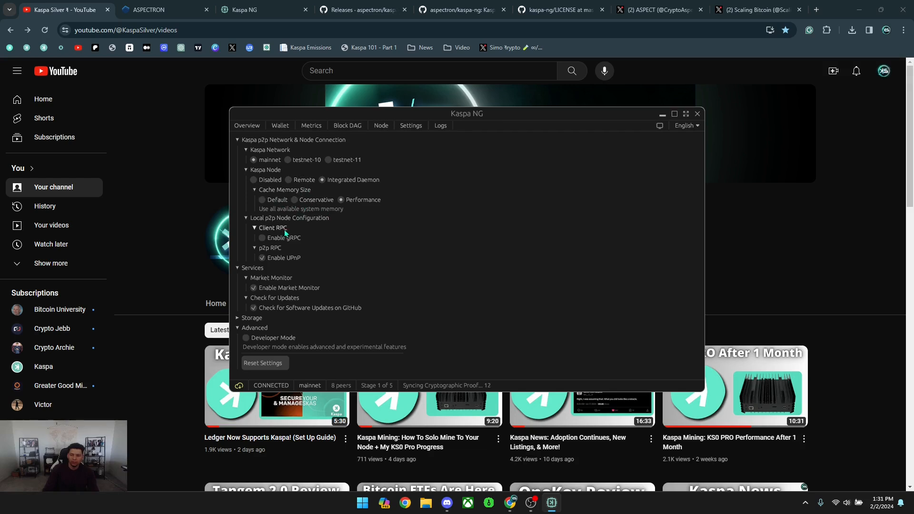
{"action": "left_click", "coordinate": [298, 180]}
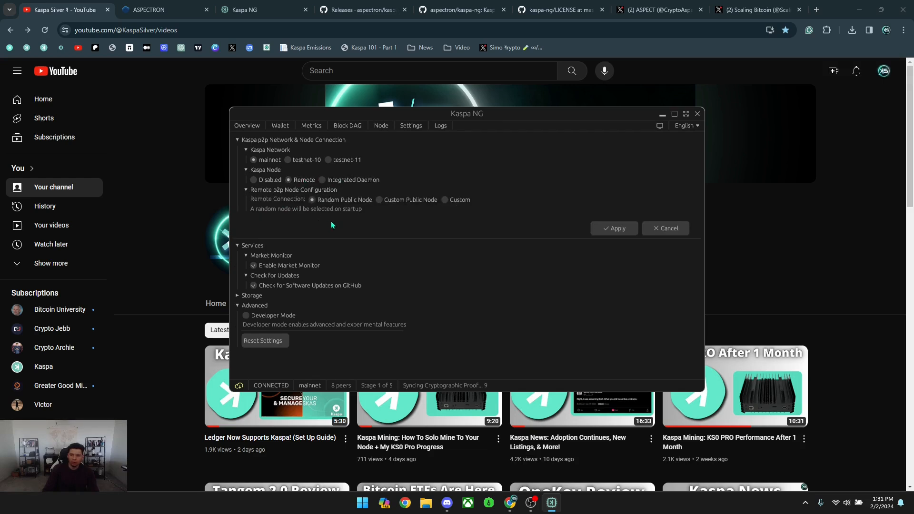
Apply the Remote node setting, try Custom Public Node and custom wRPC, then cancel.
{"action": "left_click", "coordinate": [614, 229]}
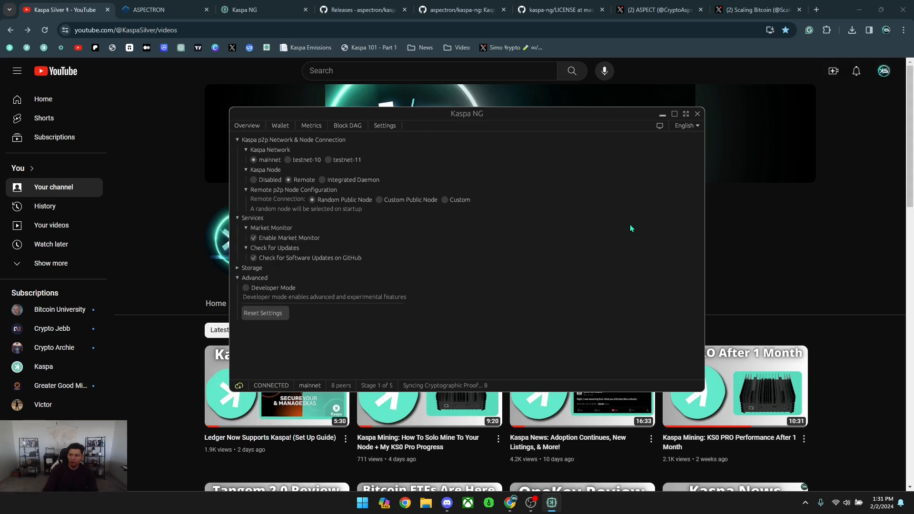
{"action": "left_click", "coordinate": [402, 202]}
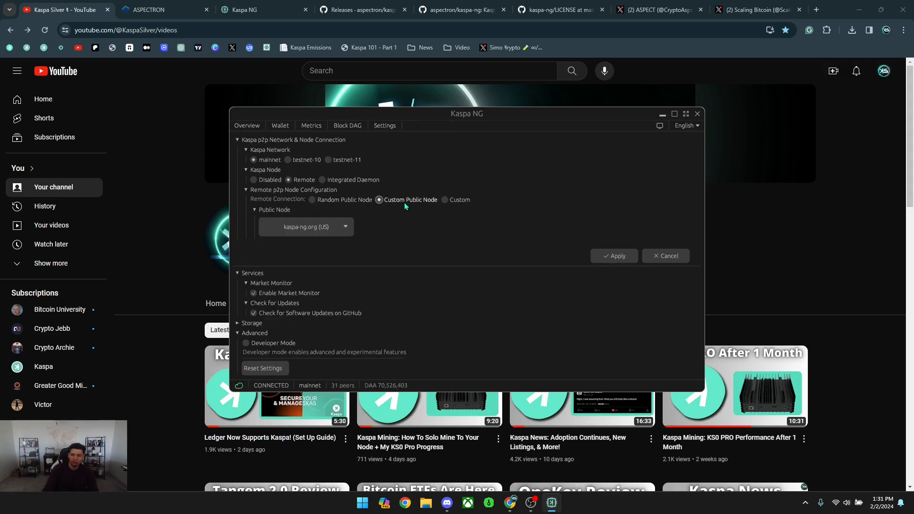
{"action": "left_click", "coordinate": [313, 227]}
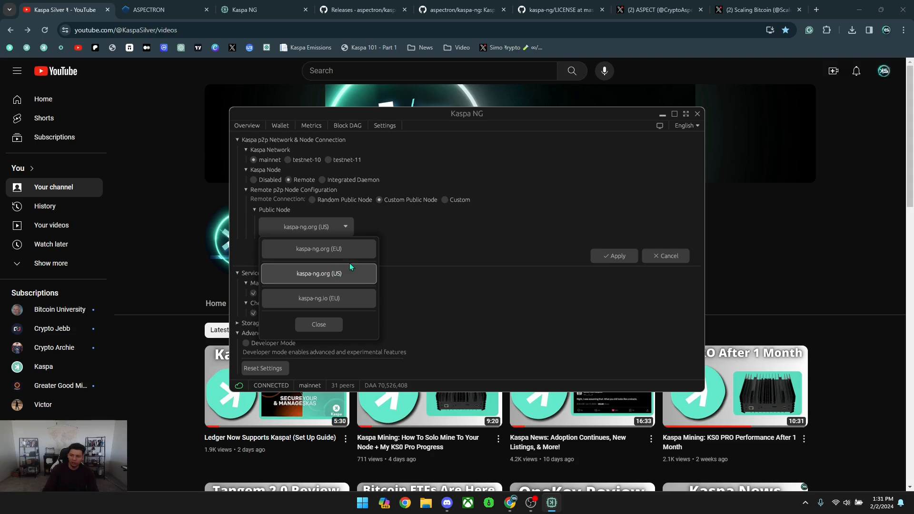
{"action": "left_click", "coordinate": [445, 199]}
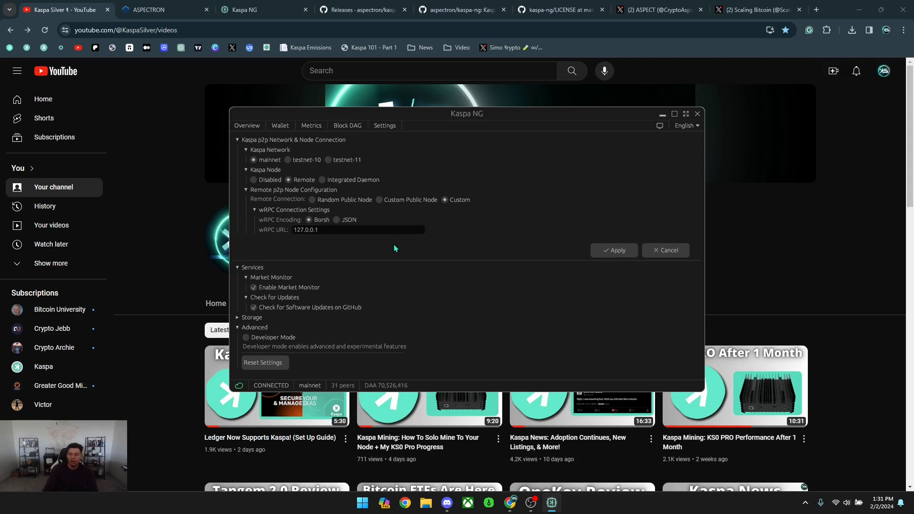
{"action": "left_click", "coordinate": [665, 250]}
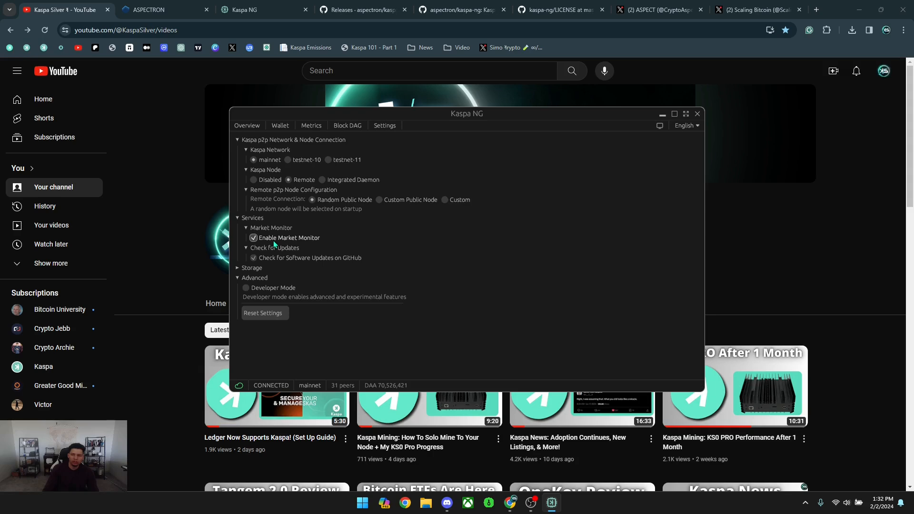
Switch between Overview and Settings, ending on the Overview with KAS market prices.
{"action": "left_click", "coordinate": [249, 125]}
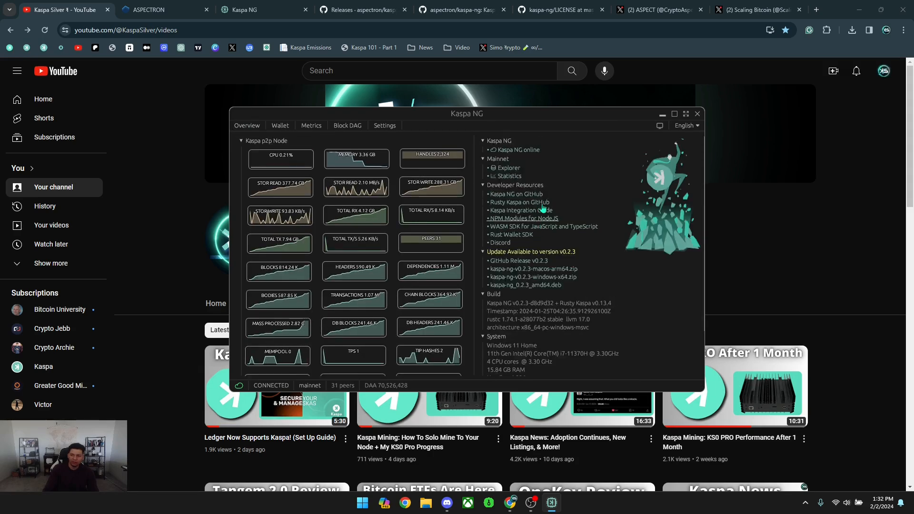
{"action": "left_click", "coordinate": [383, 125]}
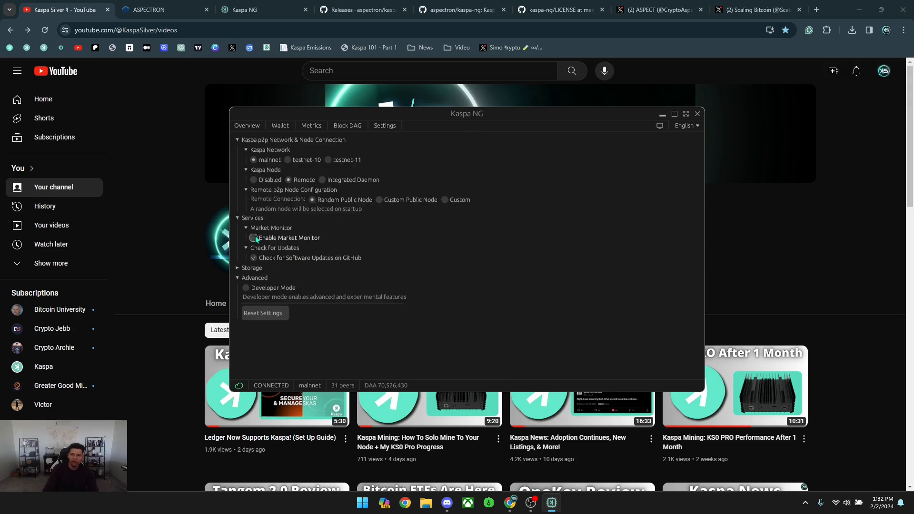
{"action": "left_click", "coordinate": [246, 125]}
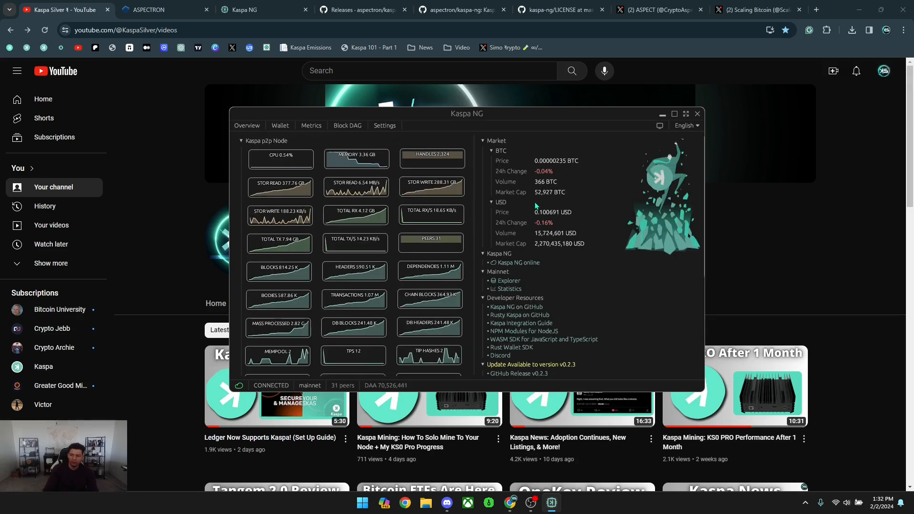
Expand Storage in Settings to show the 856.49 KB MAINNET entry's data folder options.
{"action": "left_click", "coordinate": [385, 125]}
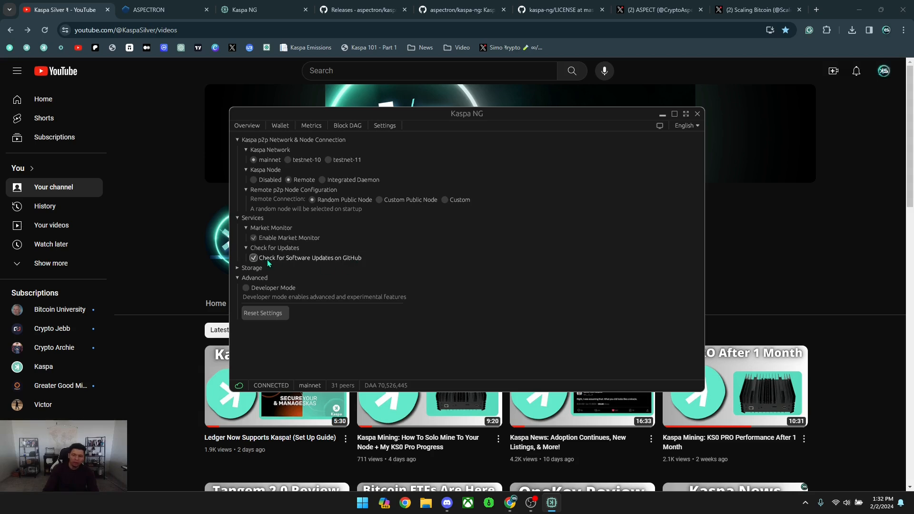
{"action": "left_click", "coordinate": [251, 267]}
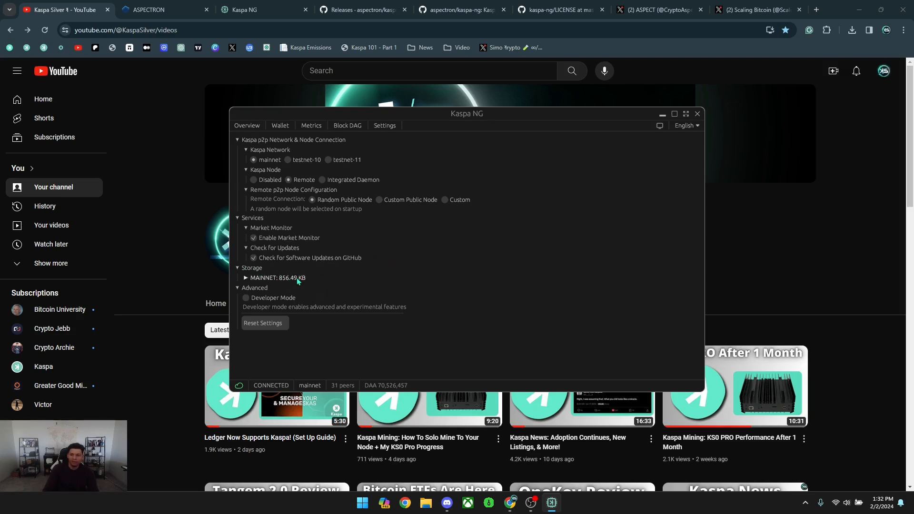
{"action": "left_click", "coordinate": [289, 277]}
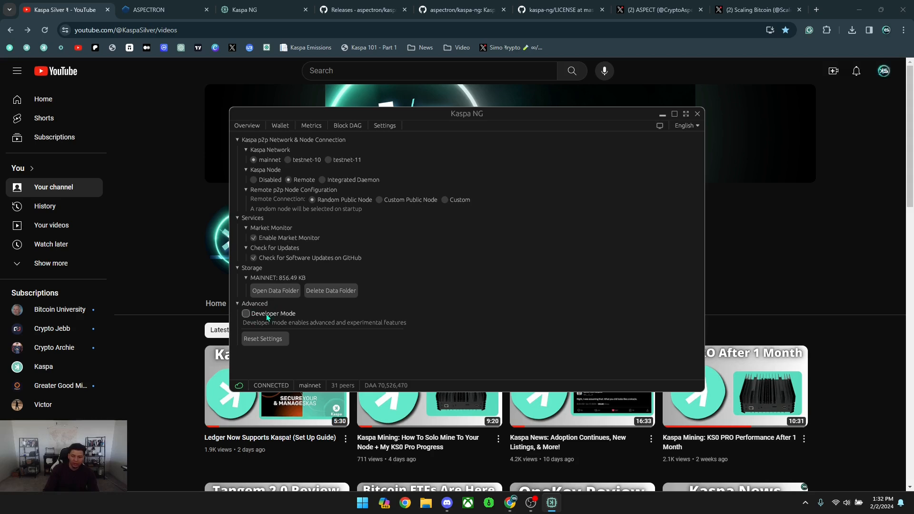
Turn on Developer Mode, scroll through Settings, then open the Block DAG view.
{"action": "left_click", "coordinate": [247, 317]}
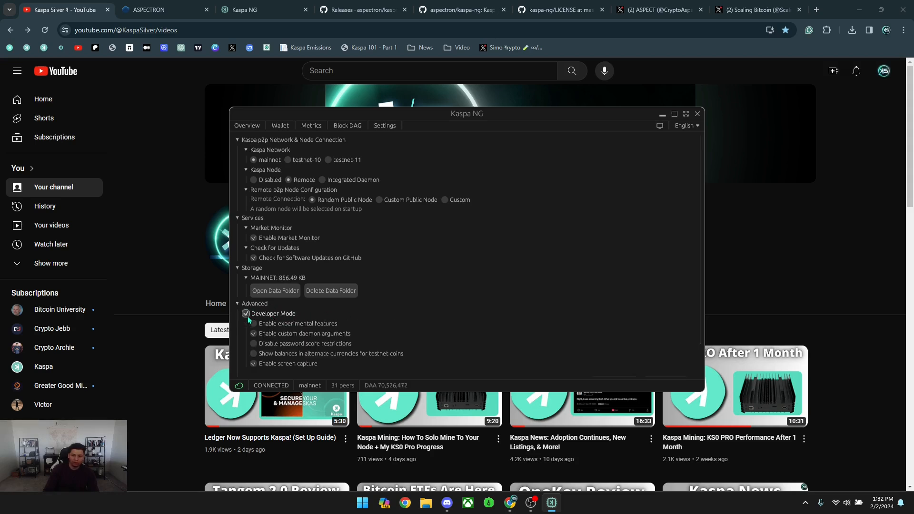
{"action": "scroll", "coordinate": [394, 302], "scroll_direction": "down", "scroll_amount": 2}
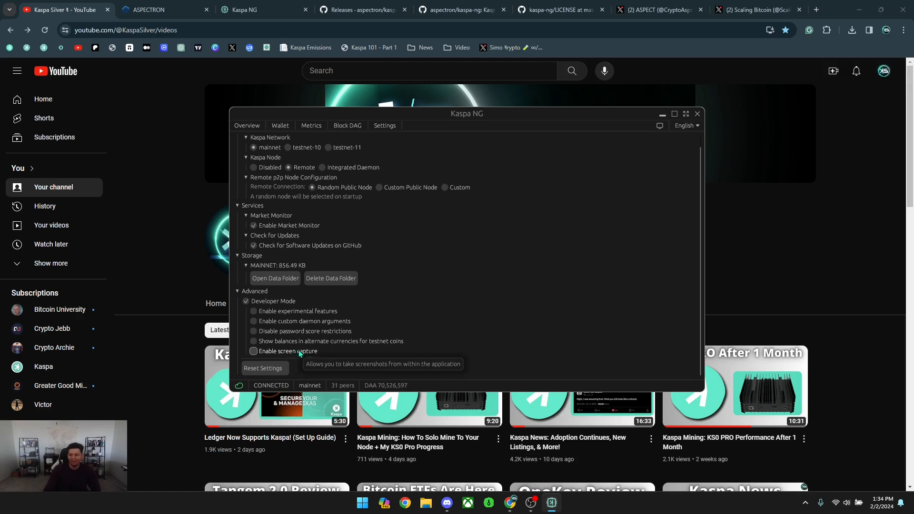
{"action": "scroll", "coordinate": [465, 302], "scroll_direction": "up", "scroll_amount": 1}
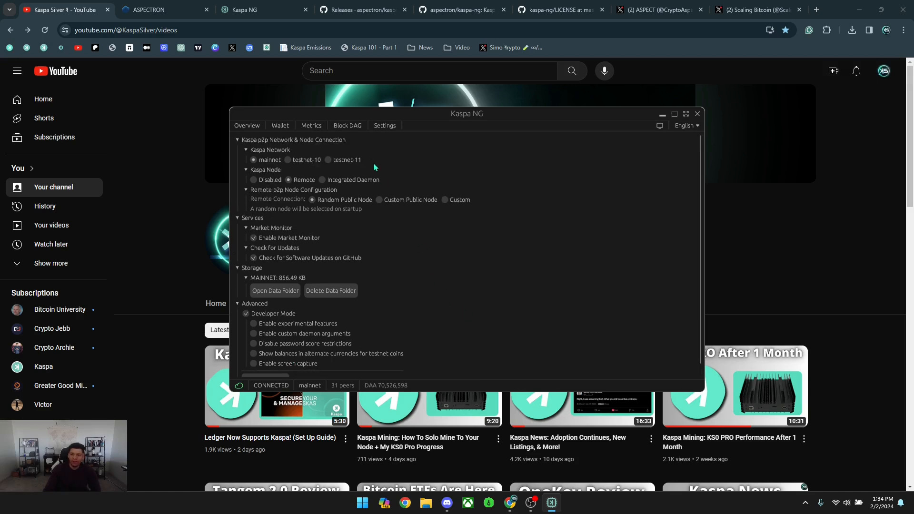
{"action": "left_click", "coordinate": [336, 128]}
In Kaspa NG, view the metrics charts, the wallet page, then the overview with node charts and market data.
{"action": "left_click", "coordinate": [306, 126]}
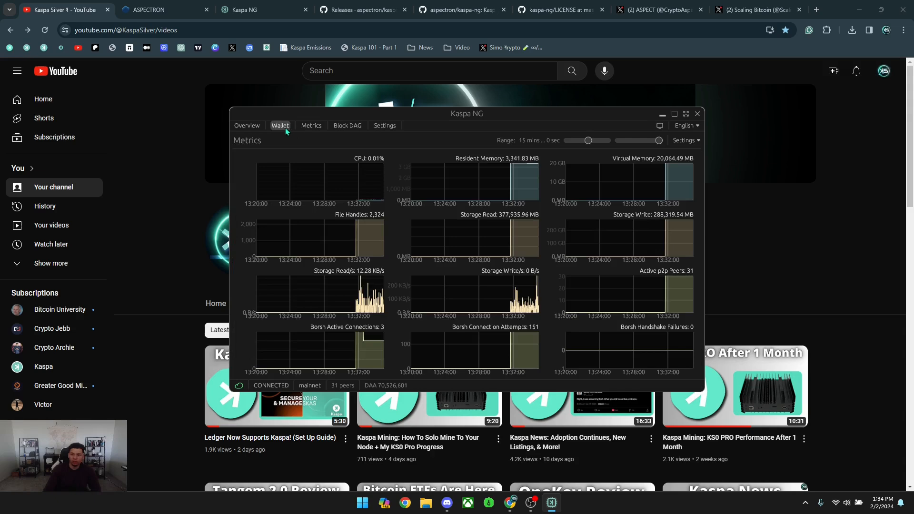
{"action": "left_click", "coordinate": [284, 126]}
{"action": "left_click", "coordinate": [245, 126]}
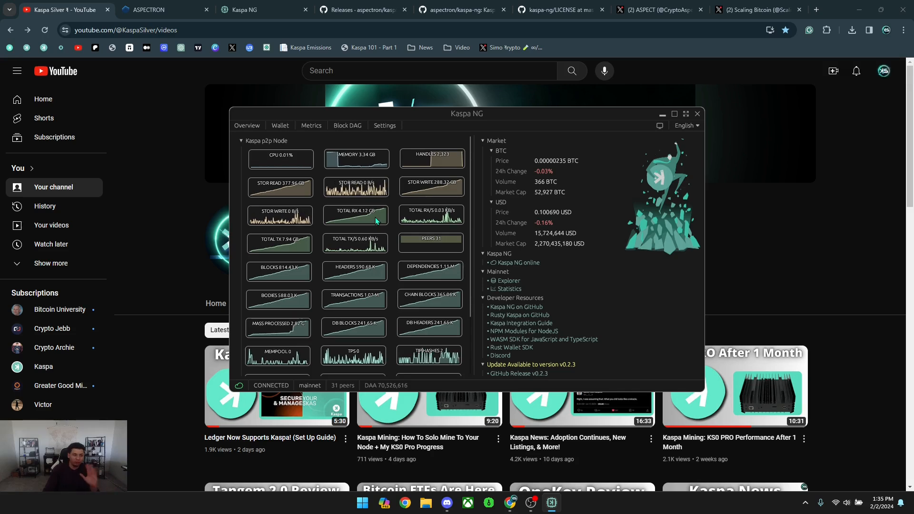
Switch to the Aspectron Kaspa NG project page and skim its project status and Wallet description.
{"action": "left_click", "coordinate": [273, 5]}
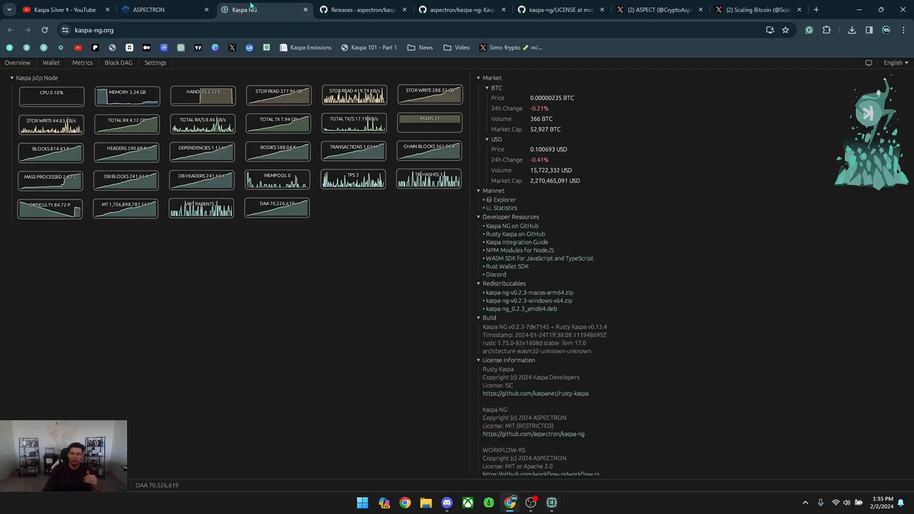
{"action": "left_click", "coordinate": [167, 10]}
{"action": "scroll", "coordinate": [257, 295], "scroll_direction": "down", "scroll_amount": 4}
{"action": "scroll", "coordinate": [259, 284], "scroll_direction": "down", "scroll_amount": 3}
{"action": "scroll", "coordinate": [374, 248], "scroll_direction": "up", "scroll_amount": 2}
{"action": "scroll", "coordinate": [376, 246], "scroll_direction": "down", "scroll_amount": 1}
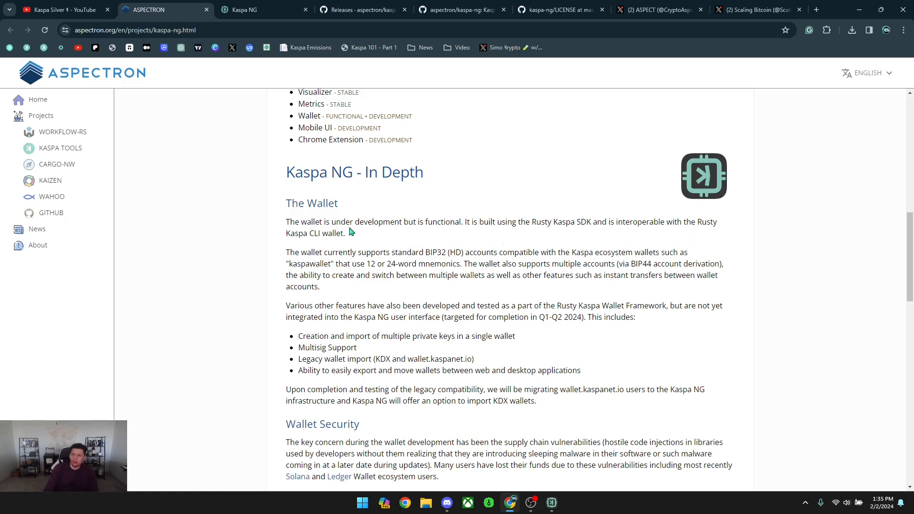
Read through the kaspa-ng project details down to the funding address and donation QR code.
{"action": "scroll", "coordinate": [405, 245], "scroll_direction": "down", "scroll_amount": 1}
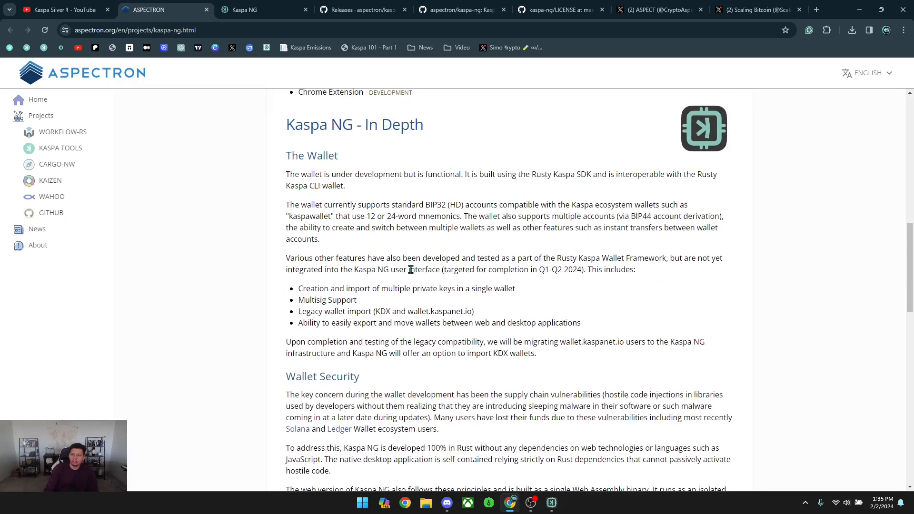
{"action": "scroll", "coordinate": [416, 264], "scroll_direction": "down", "scroll_amount": 2}
{"action": "scroll", "coordinate": [424, 273], "scroll_direction": "up", "scroll_amount": 2}
{"action": "scroll", "coordinate": [404, 238], "scroll_direction": "down", "scroll_amount": 4}
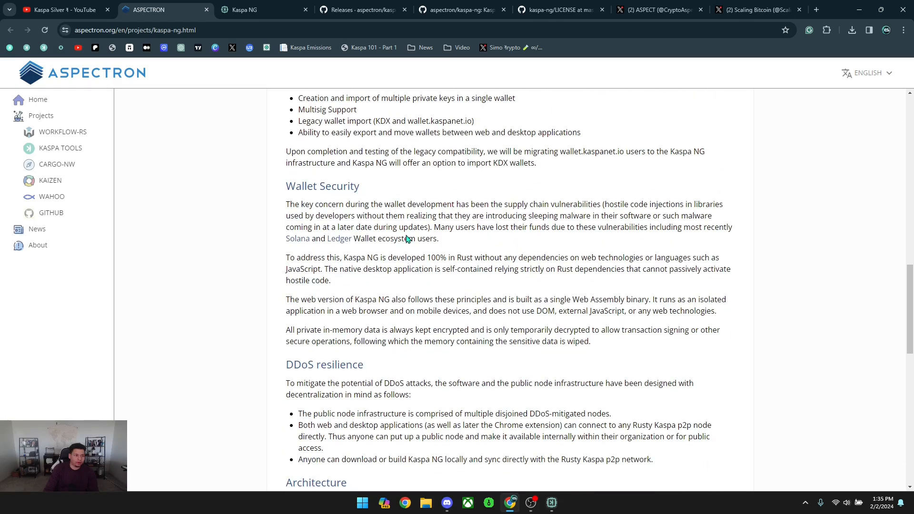
{"action": "scroll", "coordinate": [422, 293], "scroll_direction": "down", "scroll_amount": 4}
{"action": "scroll", "coordinate": [419, 286], "scroll_direction": "up", "scroll_amount": 4}
{"action": "scroll", "coordinate": [343, 305], "scroll_direction": "down", "scroll_amount": 2}
{"action": "scroll", "coordinate": [279, 313], "scroll_direction": "down", "scroll_amount": 2}
{"action": "scroll", "coordinate": [314, 257], "scroll_direction": "up", "scroll_amount": 1}
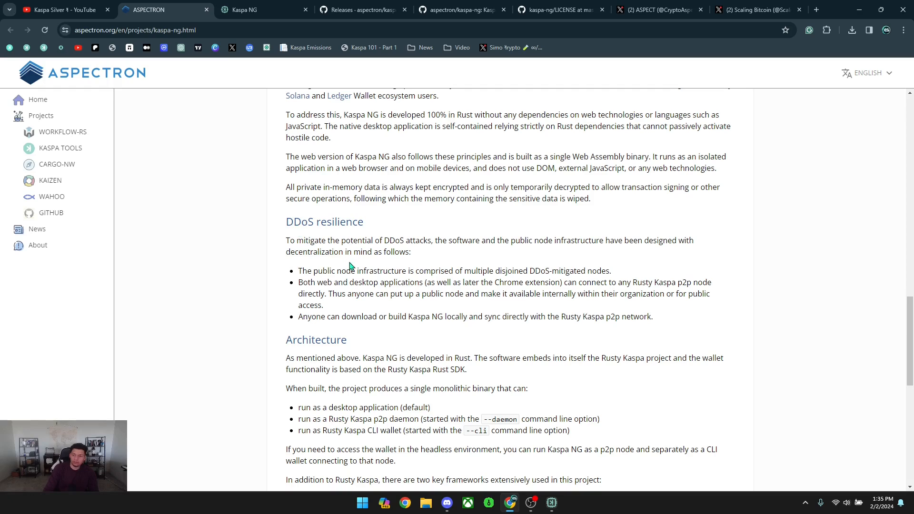
{"action": "scroll", "coordinate": [352, 263], "scroll_direction": "down", "scroll_amount": 2}
{"action": "scroll", "coordinate": [333, 300], "scroll_direction": "down", "scroll_amount": 4}
{"action": "scroll", "coordinate": [341, 302], "scroll_direction": "down", "scroll_amount": 2}
{"action": "scroll", "coordinate": [374, 278], "scroll_direction": "down", "scroll_amount": 1}
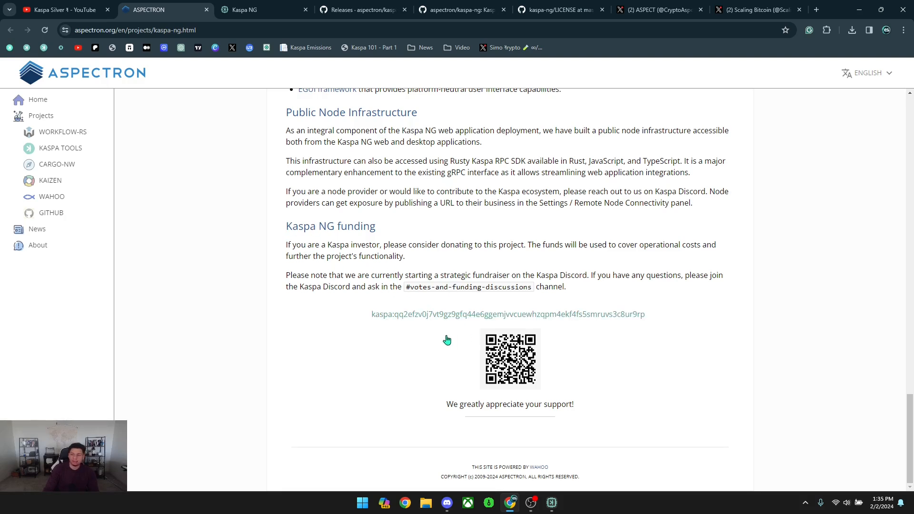
{"action": "scroll", "coordinate": [442, 328], "scroll_direction": "up", "scroll_amount": 10}
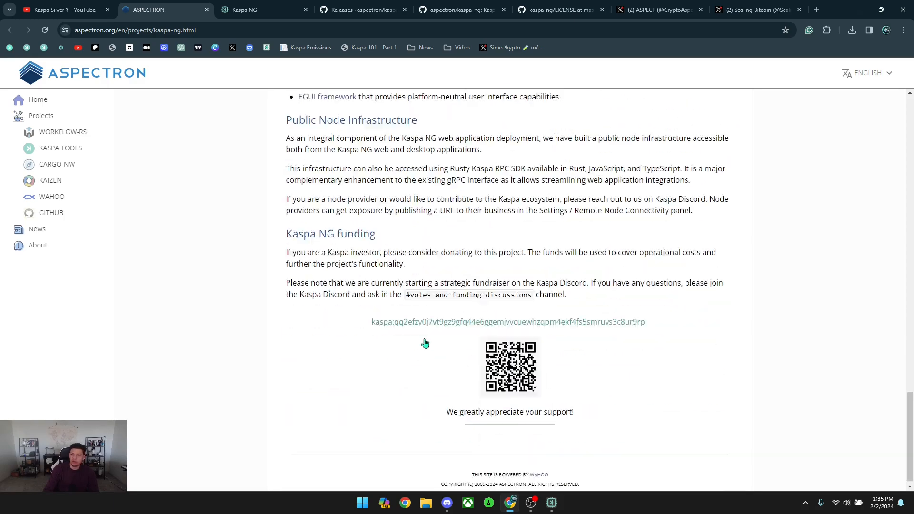
{"action": "scroll", "coordinate": [434, 345], "scroll_direction": "up", "scroll_amount": 13}
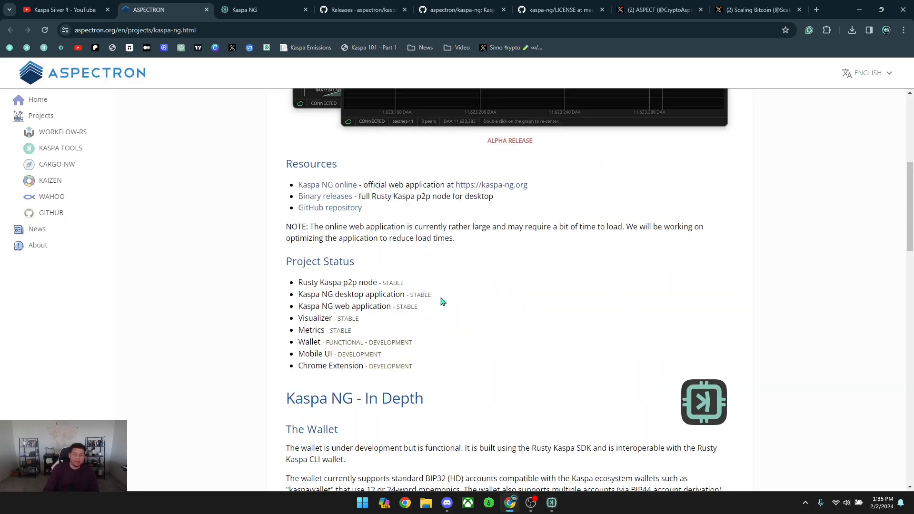
{"action": "scroll", "coordinate": [430, 298], "scroll_direction": "down", "scroll_amount": 20}
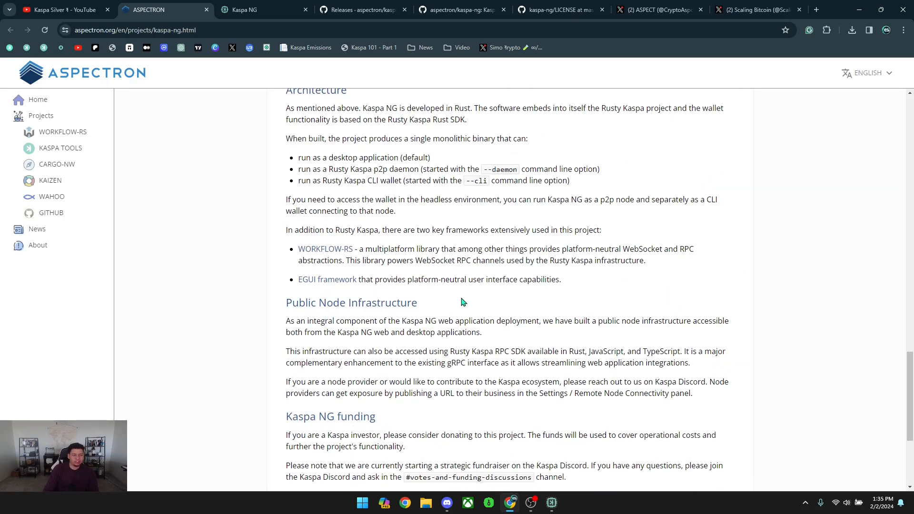
{"action": "scroll", "coordinate": [461, 301], "scroll_direction": "up", "scroll_amount": 20}
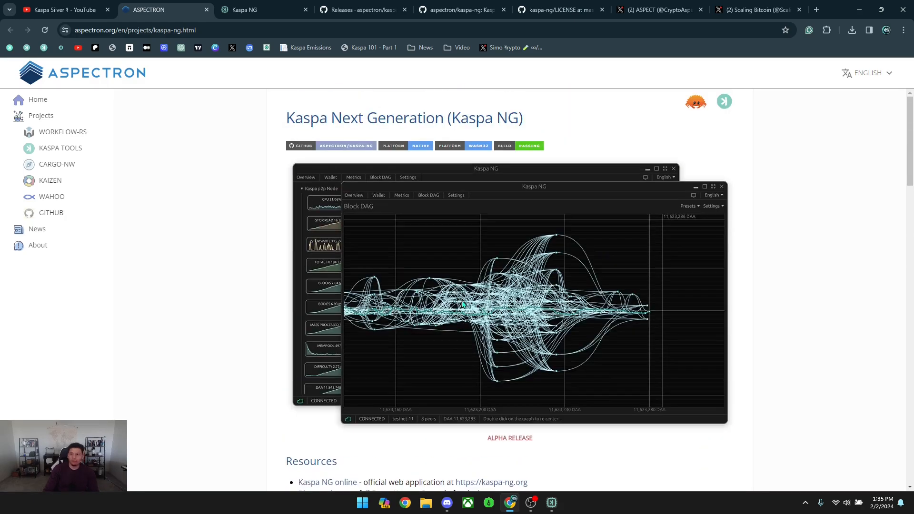
{"action": "scroll", "coordinate": [461, 303], "scroll_direction": "down", "scroll_amount": 20}
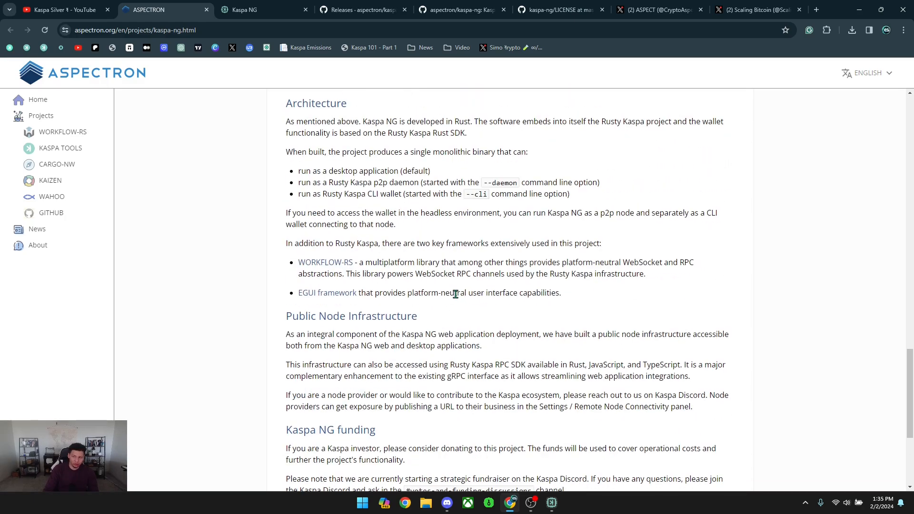
{"action": "scroll", "coordinate": [453, 299], "scroll_direction": "down", "scroll_amount": 5}
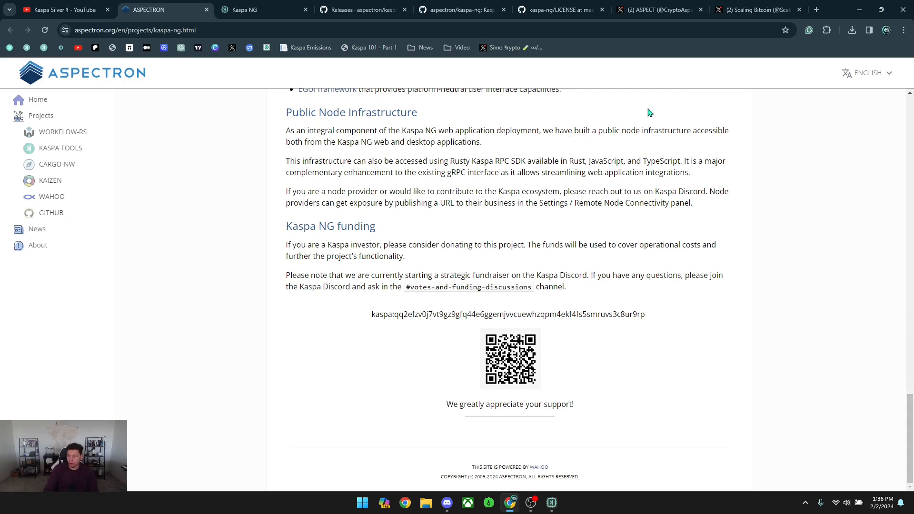
Review the developer's CryptoAspect profile on X.
{"action": "left_click", "coordinate": [654, 6]}
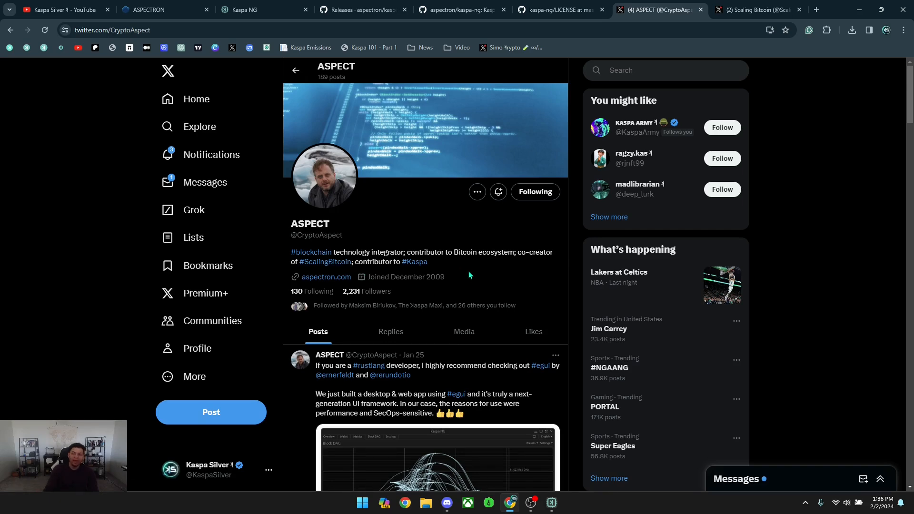
{"action": "scroll", "coordinate": [469, 275], "scroll_direction": "down", "scroll_amount": 3}
{"action": "scroll", "coordinate": [468, 274], "scroll_direction": "up", "scroll_amount": 3}
Browse the Scaling Bitcoin posts and briefly enlarge the DAG-based protocols talk photo.
{"action": "left_click", "coordinate": [756, 10]}
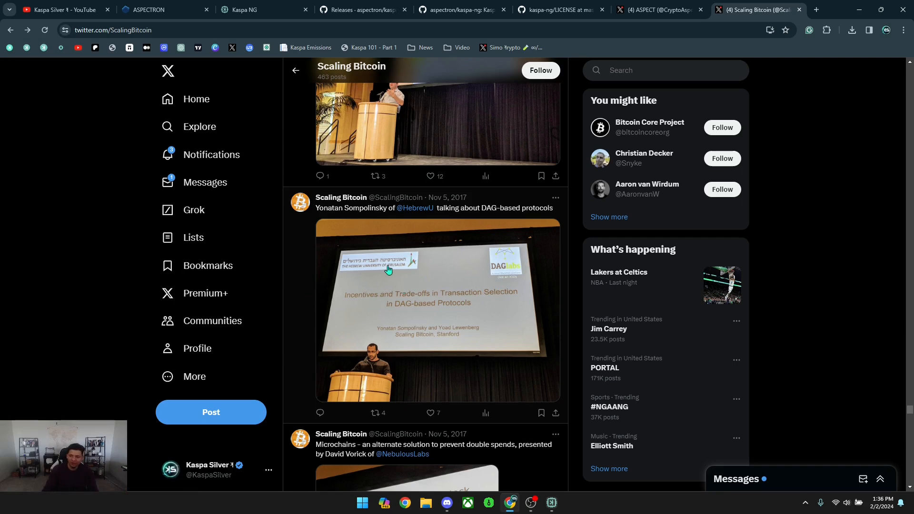
{"action": "scroll", "coordinate": [388, 269], "scroll_direction": "down", "scroll_amount": 1}
{"action": "left_click", "coordinate": [405, 282]}
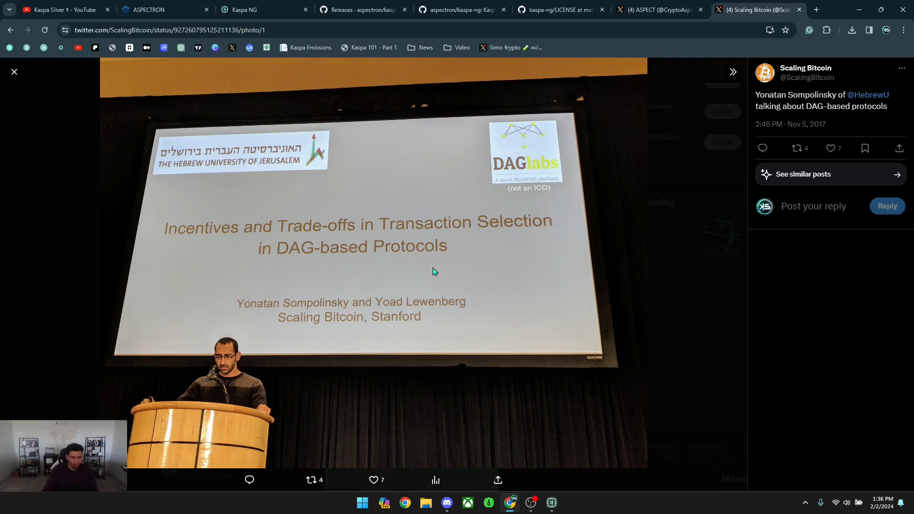
{"action": "left_click", "coordinate": [14, 72]}
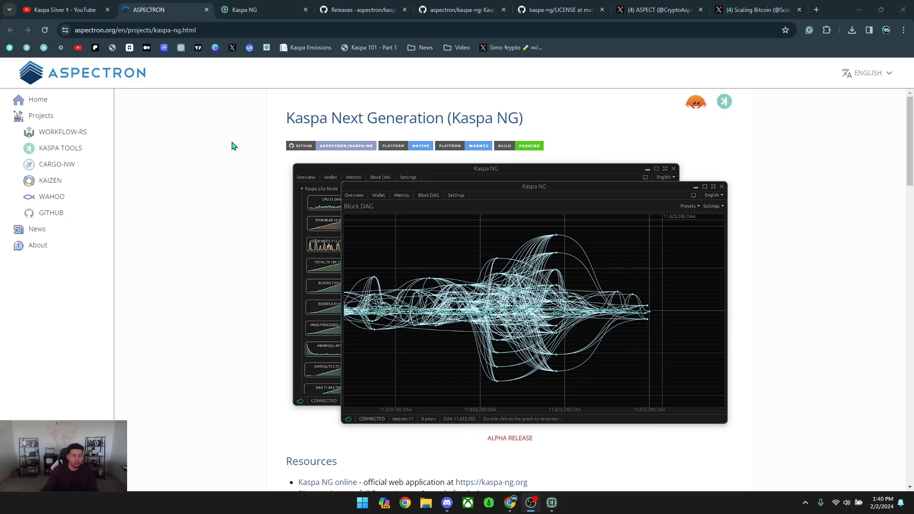
{"action": "scroll", "coordinate": [208, 227], "scroll_direction": "down", "scroll_amount": 1}
{"action": "scroll", "coordinate": [207, 229], "scroll_direction": "up", "scroll_amount": 1}
Read the conditions and restrictions of the kaspa-ng proprietary LICENSE file on GitHub.
{"action": "left_click", "coordinate": [568, 11]}
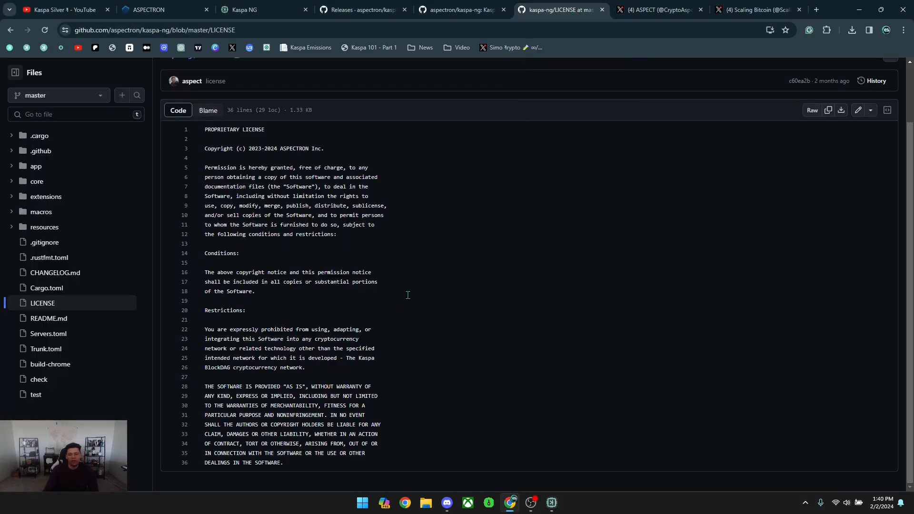
{"action": "scroll", "coordinate": [357, 320], "scroll_direction": "up", "scroll_amount": 2}
{"action": "scroll", "coordinate": [260, 318], "scroll_direction": "down", "scroll_amount": 2}
{"action": "scroll", "coordinate": [308, 295], "scroll_direction": "up", "scroll_amount": 2}
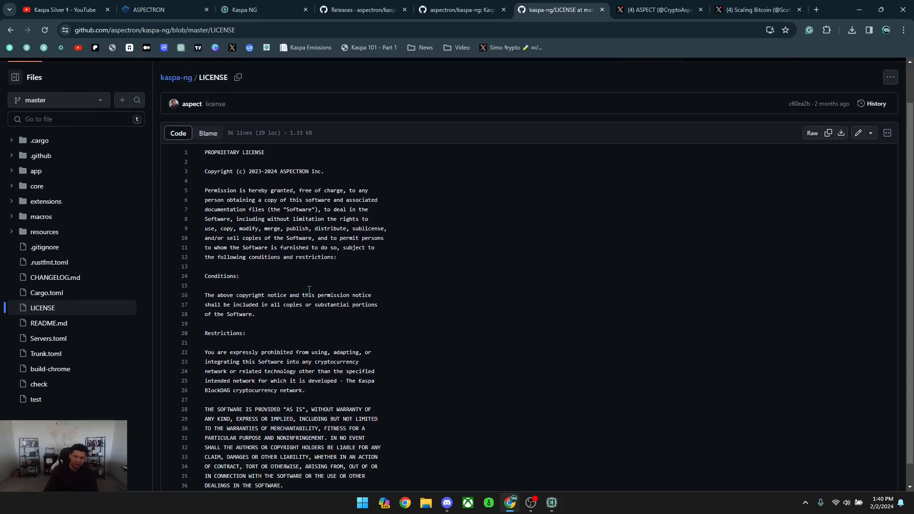
{"action": "scroll", "coordinate": [294, 231], "scroll_direction": "down", "scroll_amount": 1}
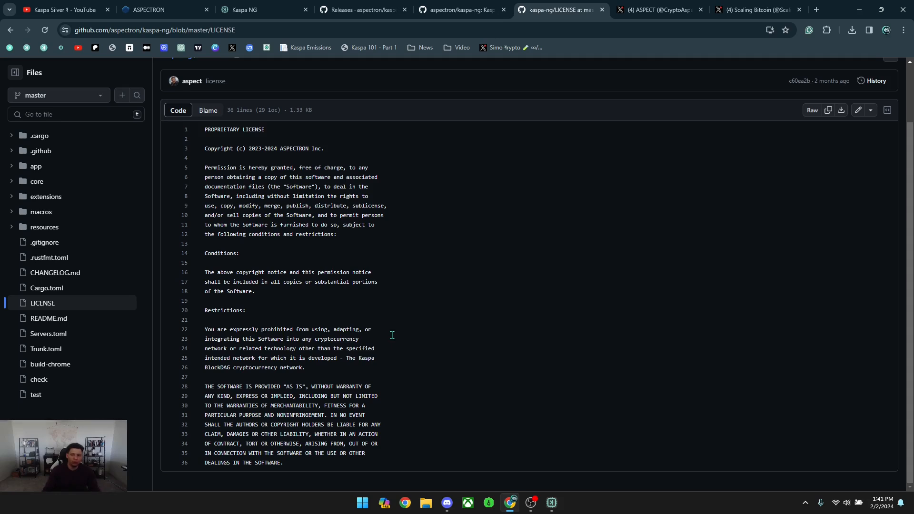
{"action": "scroll", "coordinate": [387, 336], "scroll_direction": "up", "scroll_amount": 1}
{"action": "scroll", "coordinate": [385, 338], "scroll_direction": "down", "scroll_amount": 1}
{"action": "scroll", "coordinate": [385, 338], "scroll_direction": "up", "scroll_amount": 1}
{"action": "scroll", "coordinate": [383, 335], "scroll_direction": "down", "scroll_amount": 1}
{"action": "scroll", "coordinate": [396, 290], "scroll_direction": "up", "scroll_amount": 1}
{"action": "scroll", "coordinate": [396, 290], "scroll_direction": "down", "scroll_amount": 1}
{"action": "scroll", "coordinate": [400, 307], "scroll_direction": "up", "scroll_amount": 1}
{"action": "scroll", "coordinate": [397, 312], "scroll_direction": "down", "scroll_amount": 1}
Revisit the Aspectron Kaspa NG funding section, then return to the Kaspa Silver YouTube Videos tab.
{"action": "key", "text": "ctrl+2"}
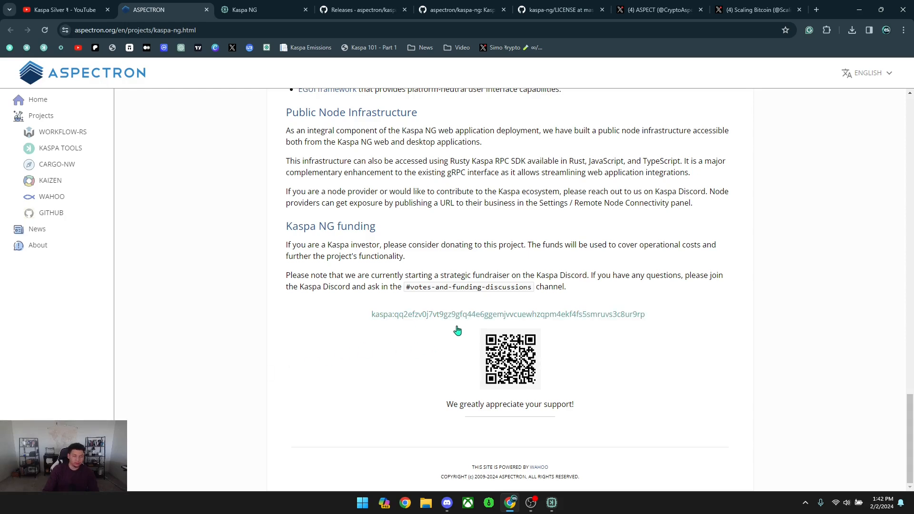
{"action": "scroll", "coordinate": [232, 327], "scroll_direction": "up", "scroll_amount": 5}
{"action": "scroll", "coordinate": [233, 329], "scroll_direction": "down", "scroll_amount": 5}
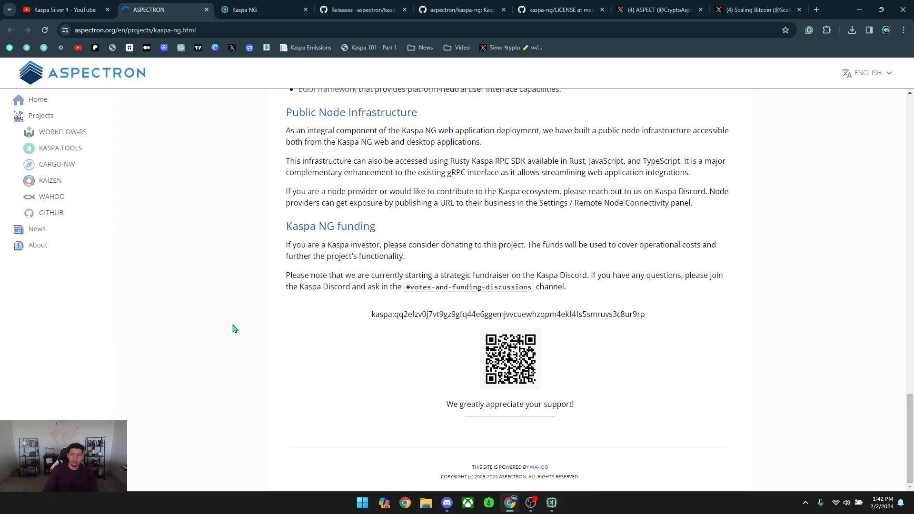
{"action": "scroll", "coordinate": [233, 327], "scroll_direction": "up", "scroll_amount": 15}
{"action": "key", "text": "ctrl+1"}
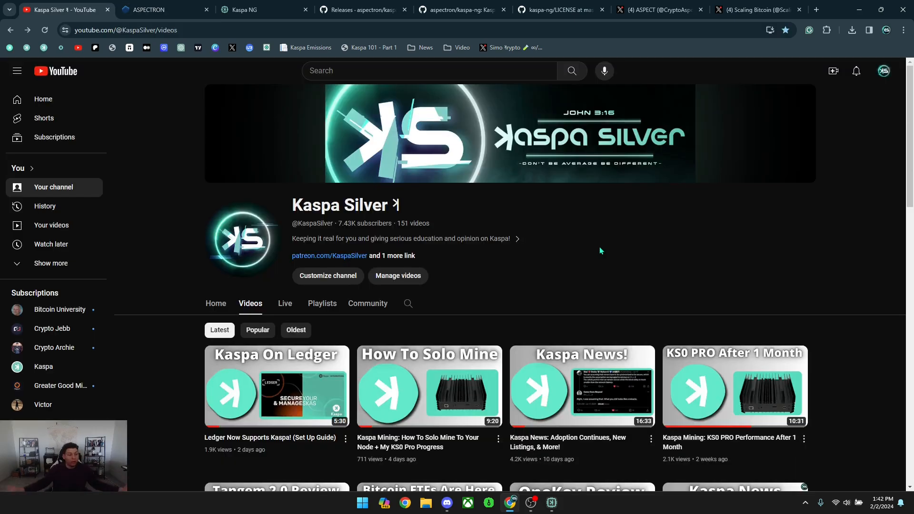